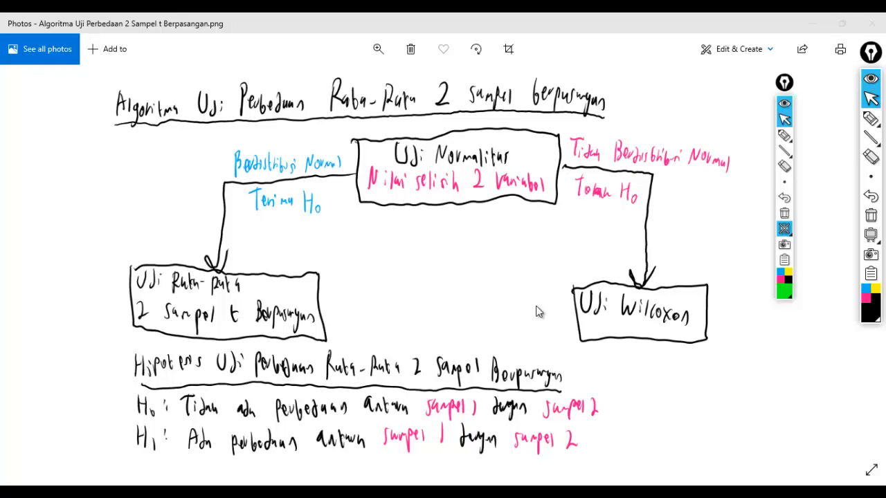
Bring up the Excel body-weight table and SPSS Statistics side by side, and show the empty dataset's variable definitions
left_click(700, 493)
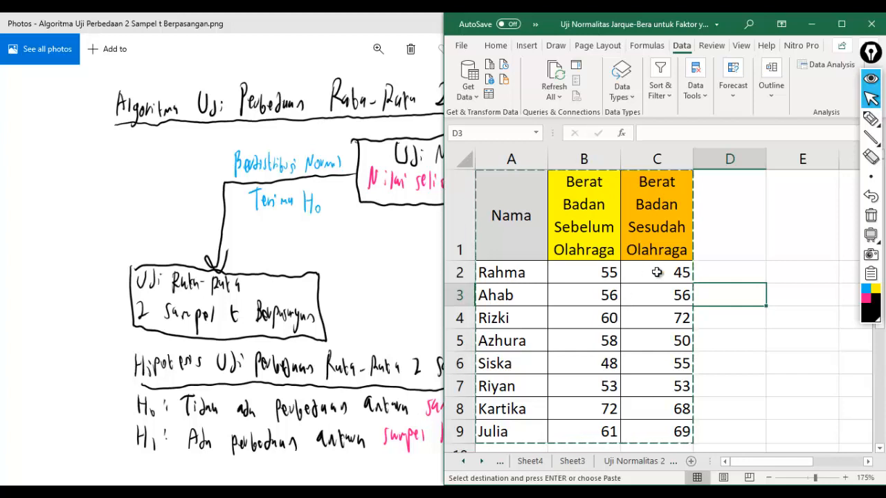
left_click(664, 430)
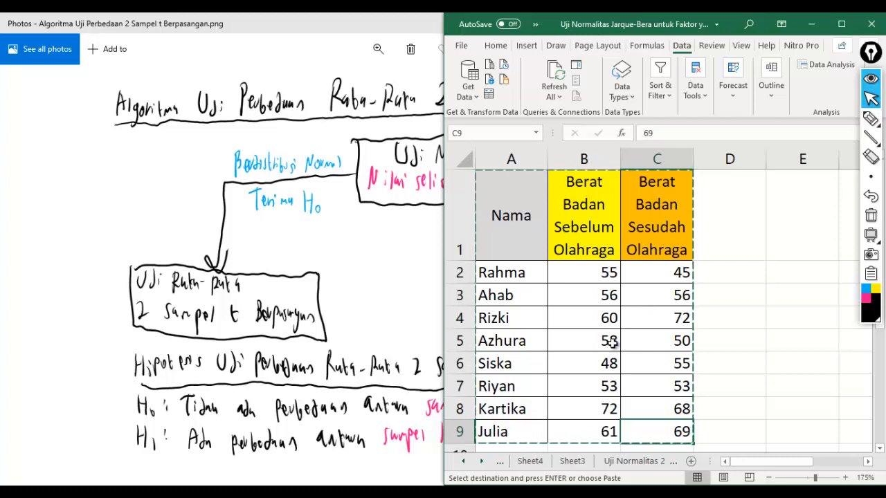
left_click(671, 492)
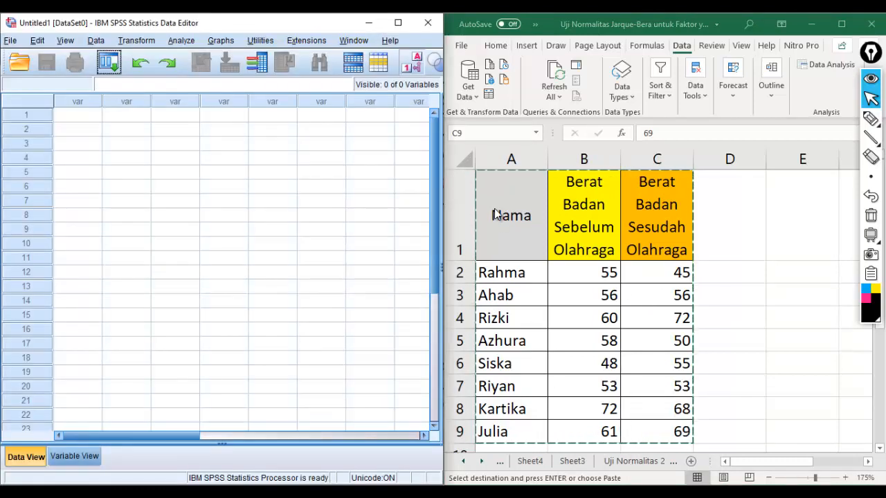
left_click(93, 453)
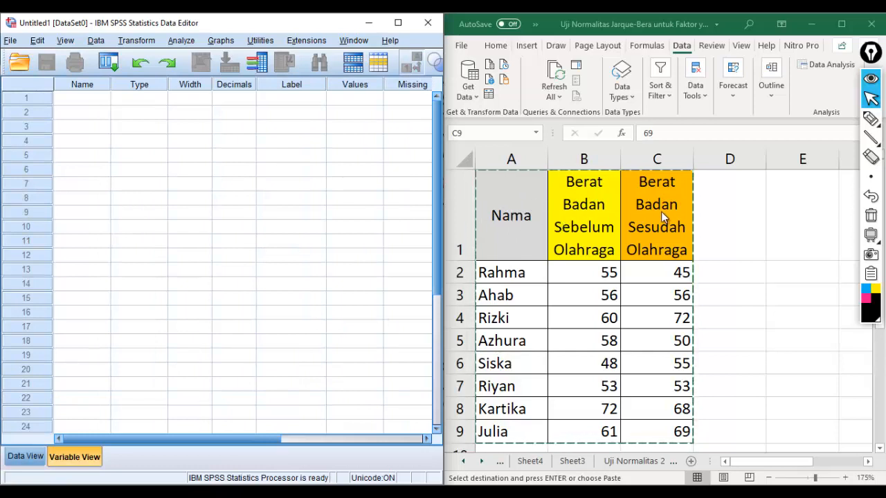
Define three variables in the empty dataset named Nama, Sebelum and Sesudah
left_click(79, 102)
type("Nama")
key("Return")
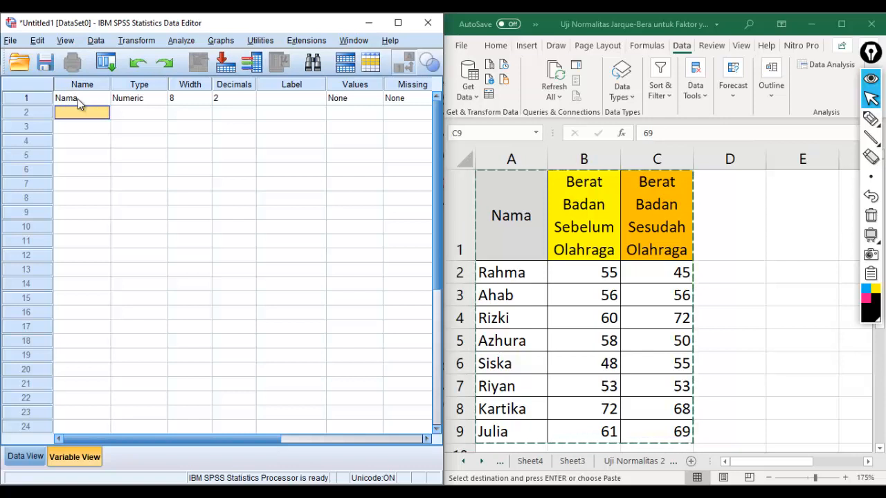
type("Sebelum")
key("Return")
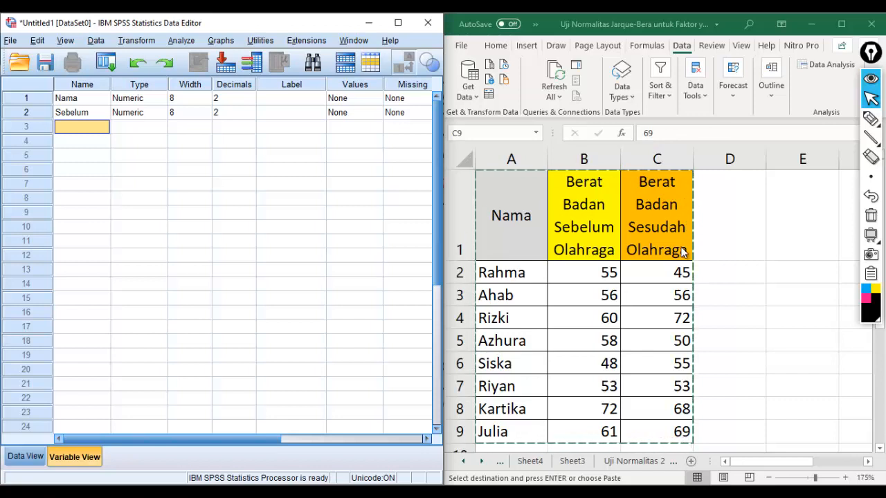
type("Sesudah")
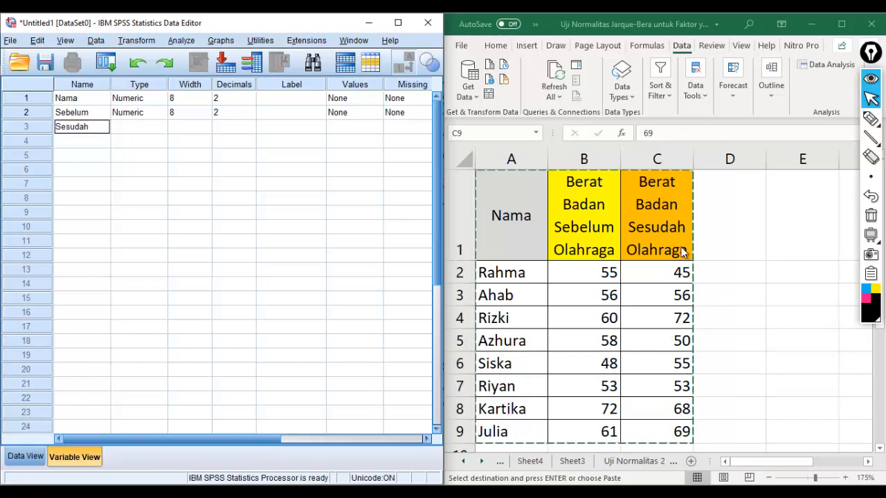
key("Return")
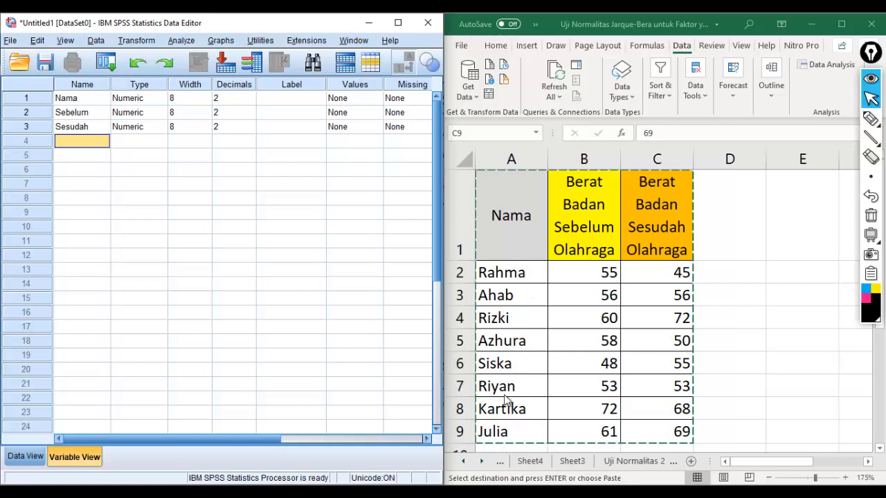
Change the variable type of Nama to String
left_click(158, 102)
left_click(158, 100)
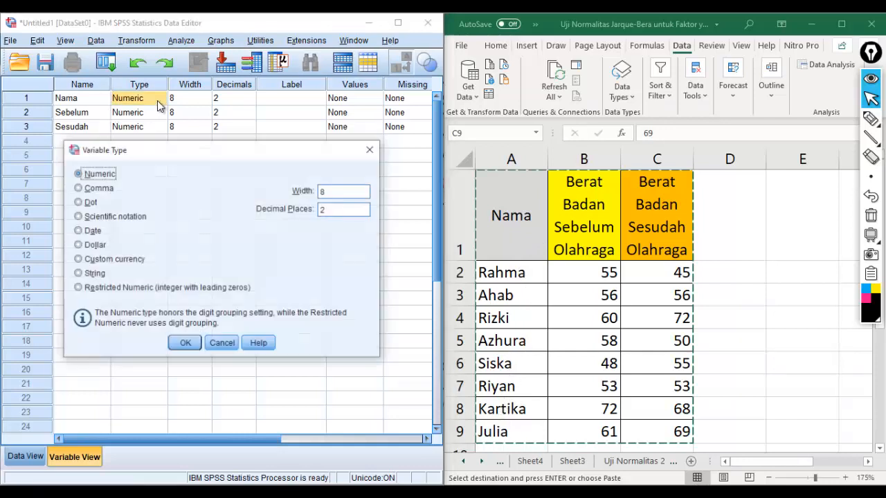
left_click(78, 273)
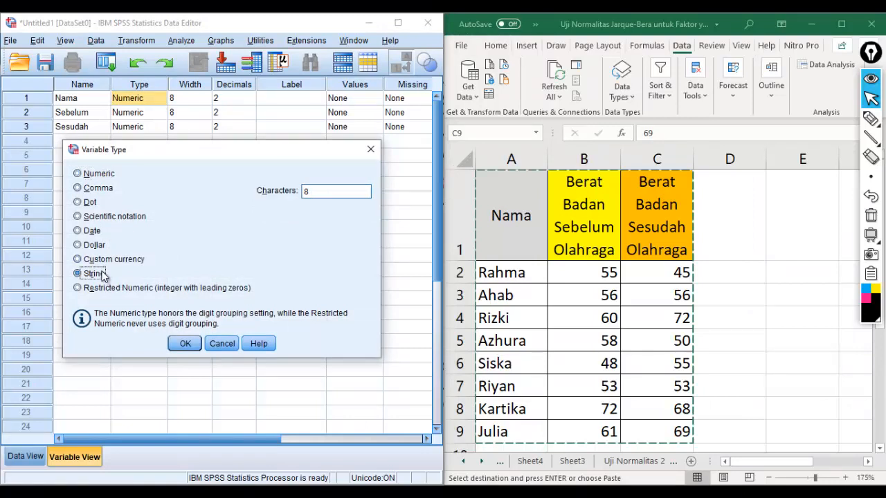
left_click(181, 343)
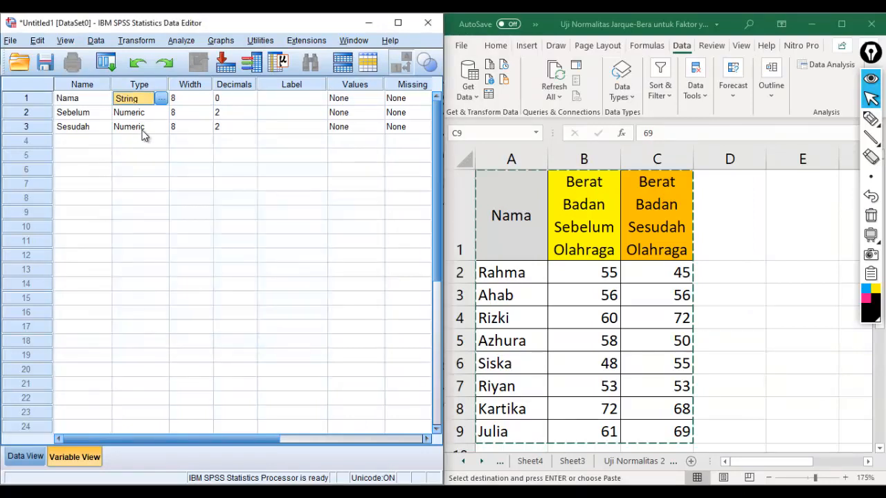
Set the decimals of the Sebelum and Sesudah variables to 0
left_click(131, 114)
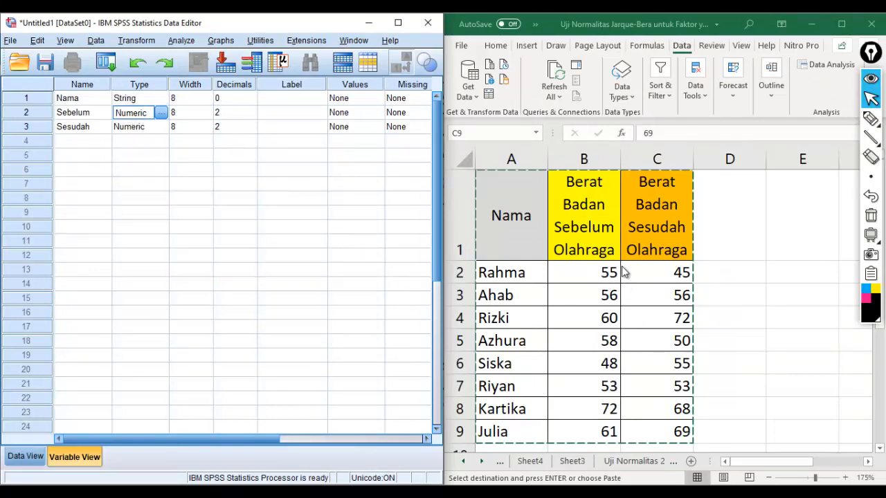
left_click(236, 114)
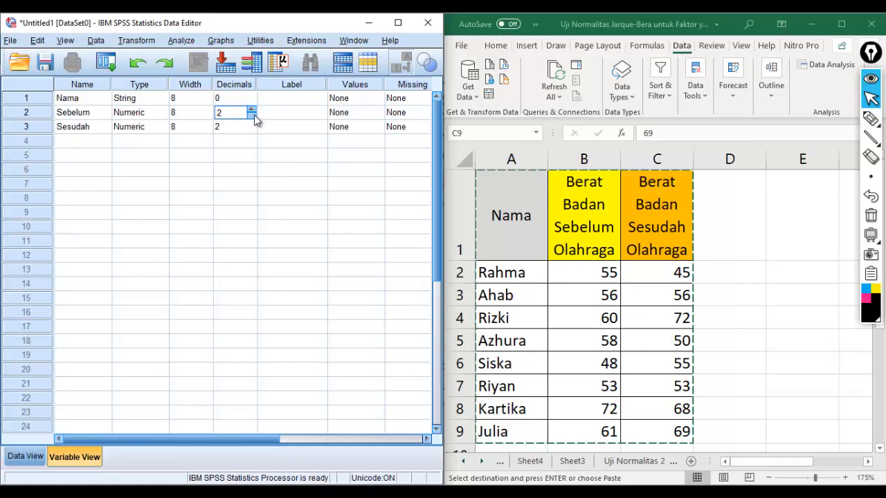
left_click(253, 115)
left_click(254, 116)
left_click(250, 131)
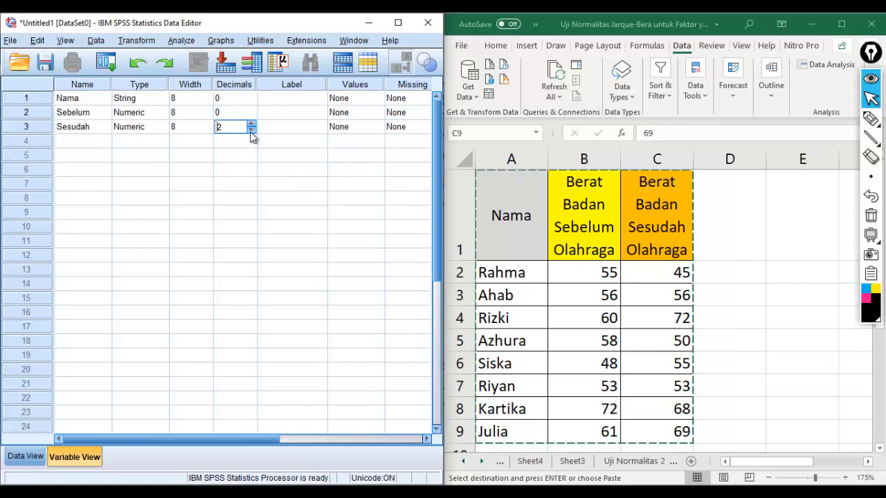
Label the Nama variable "Nama" and the Sebelum variable "Berat Badan Sebelum Olahraga"
left_click(294, 100)
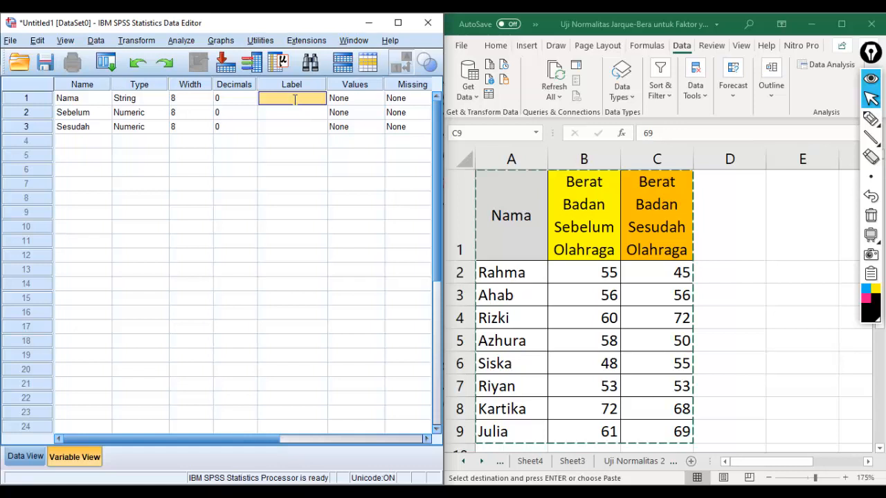
type("Nama")
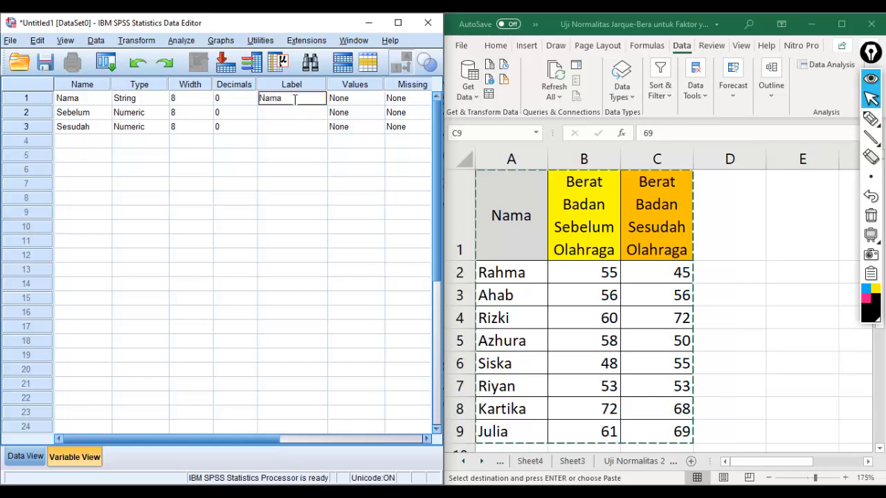
key("Return")
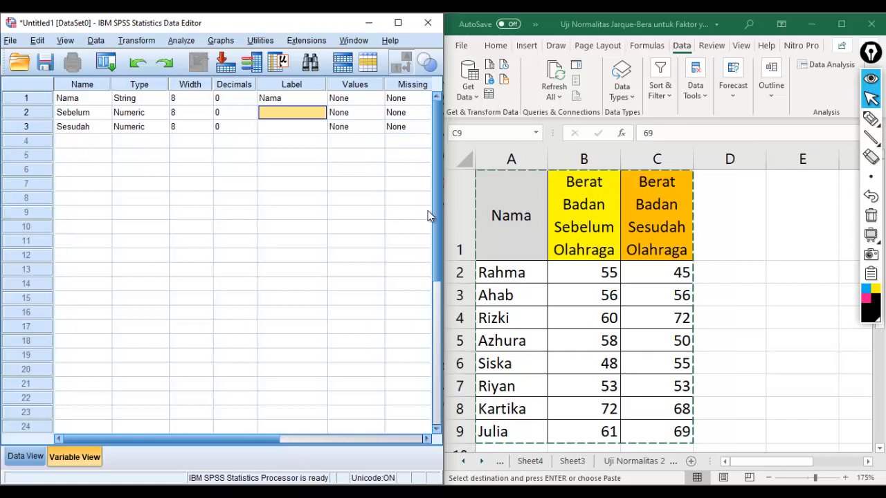
type("Bera")
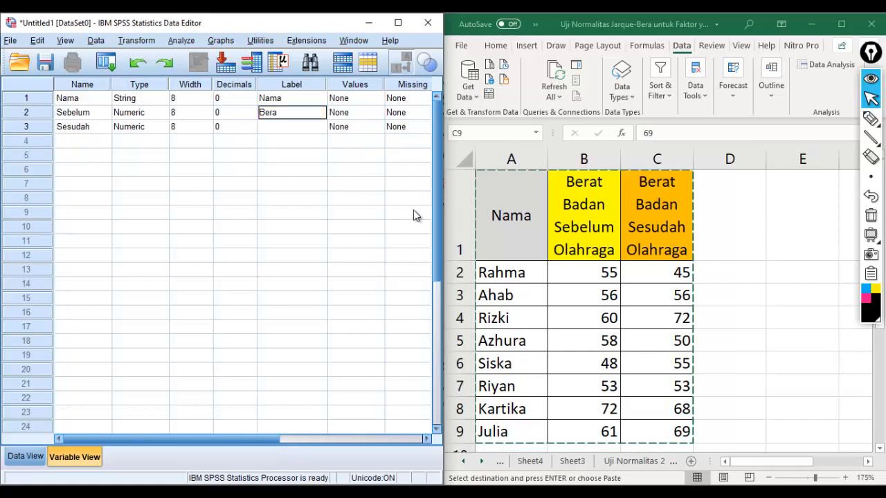
type("t Bada")
type("n")
type(" Sebe")
type("lum O")
type("lahra")
type("ga")
key("Return")
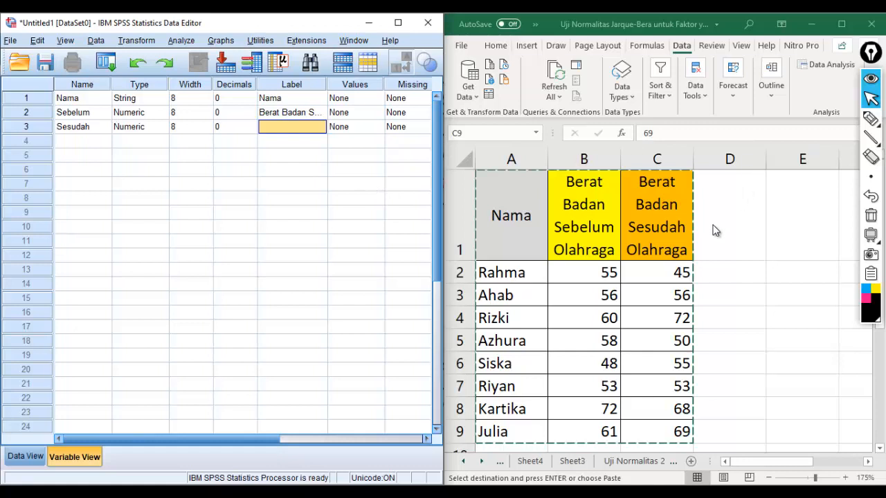
Label the Sesudah variable "Berat Badan Sesudah Olahraga"
type("B")
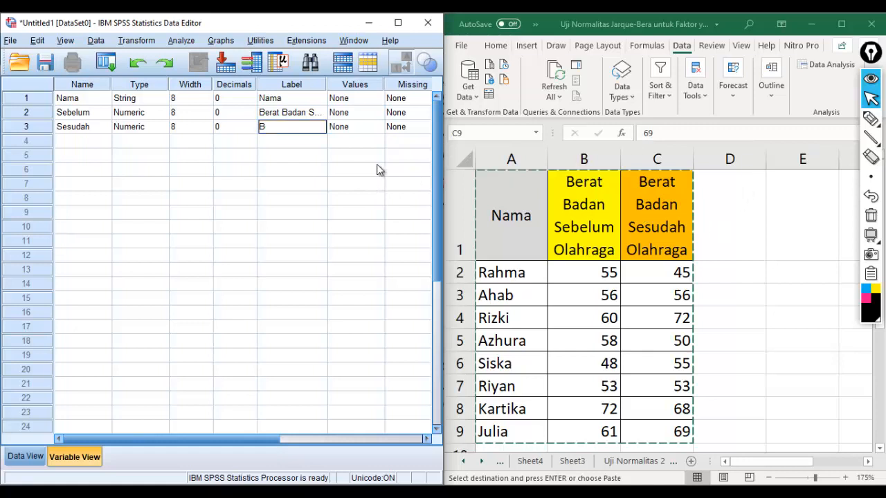
type("erat Bad")
type("an S")
type("esudah")
type(" Olah")
type("raga")
key("Return")
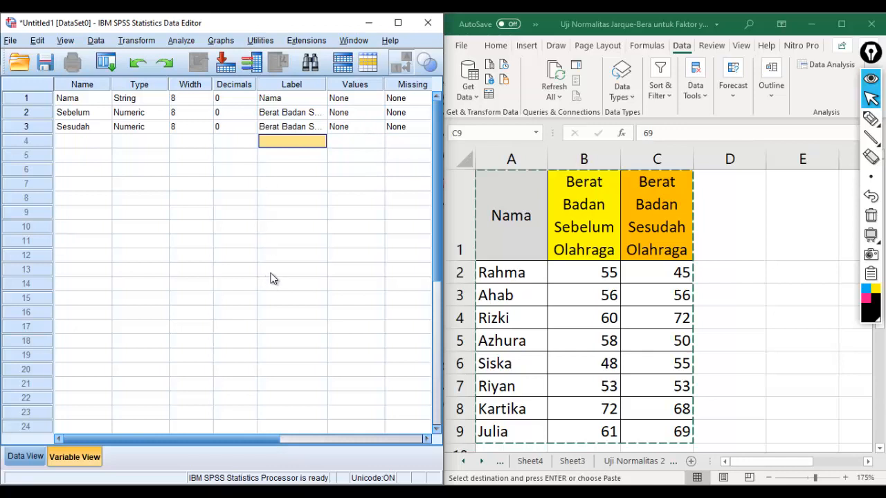
Set the measurement level of Sebelum and Sesudah to Scale
left_click_drag(255, 438, 377, 435)
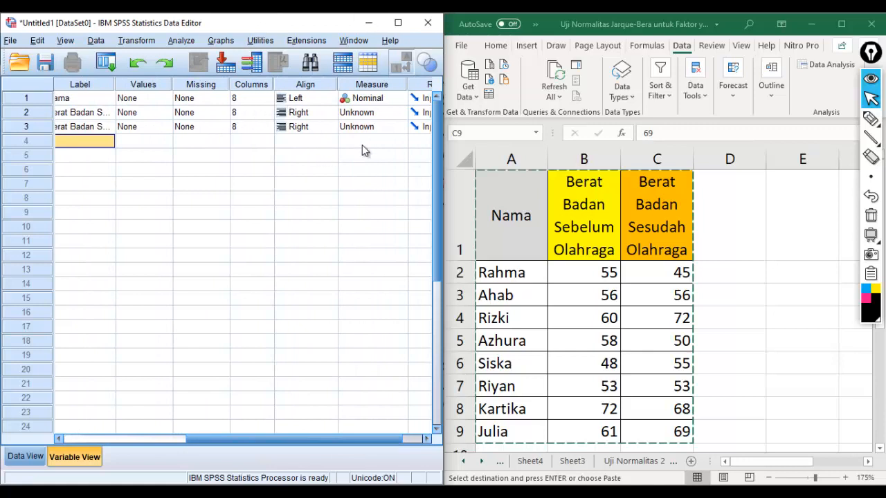
left_click(379, 114)
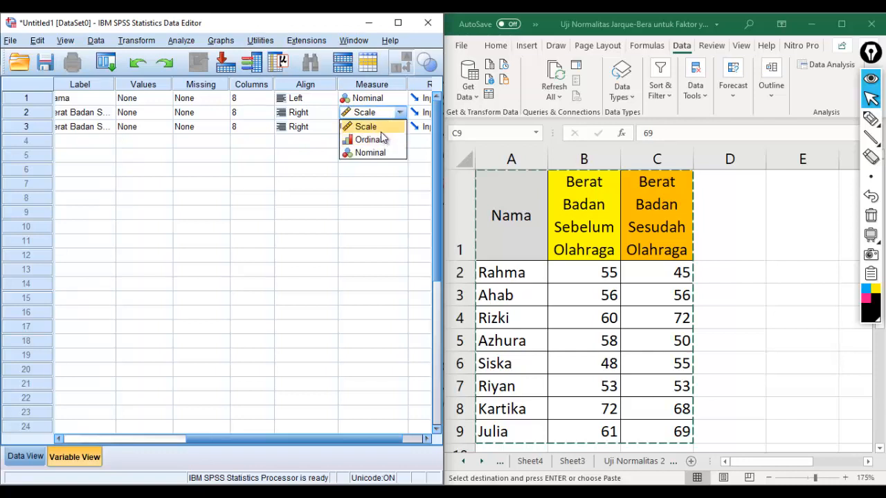
left_click(356, 127)
left_click(356, 128)
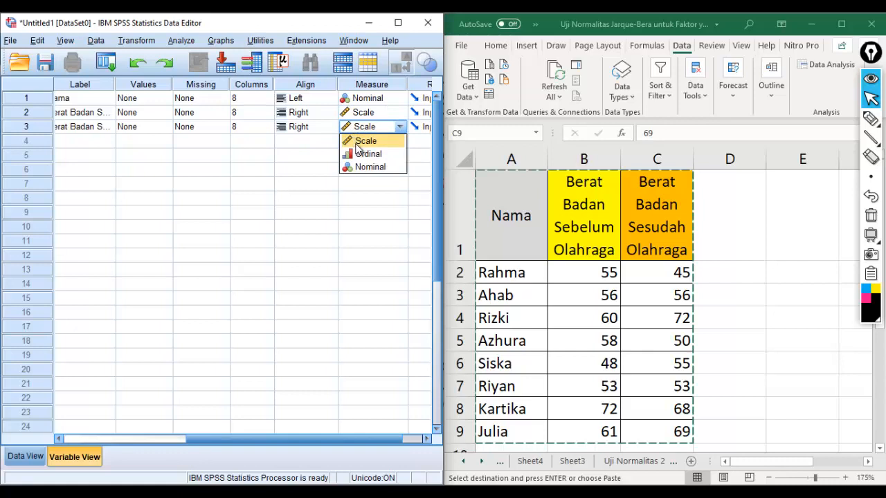
left_click(356, 141)
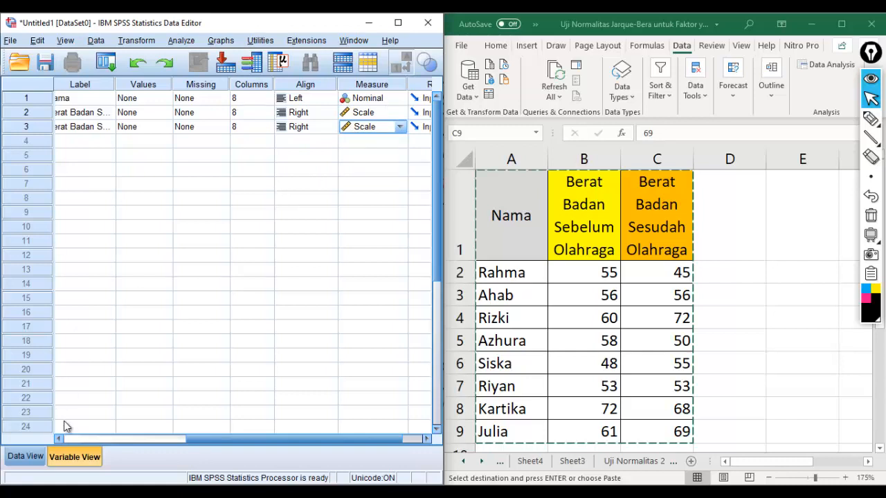
Copy the names and weights in A2:C9 of the Excel sheet into the SPSS data grid, starting at the first Nama cell
left_click(26, 456)
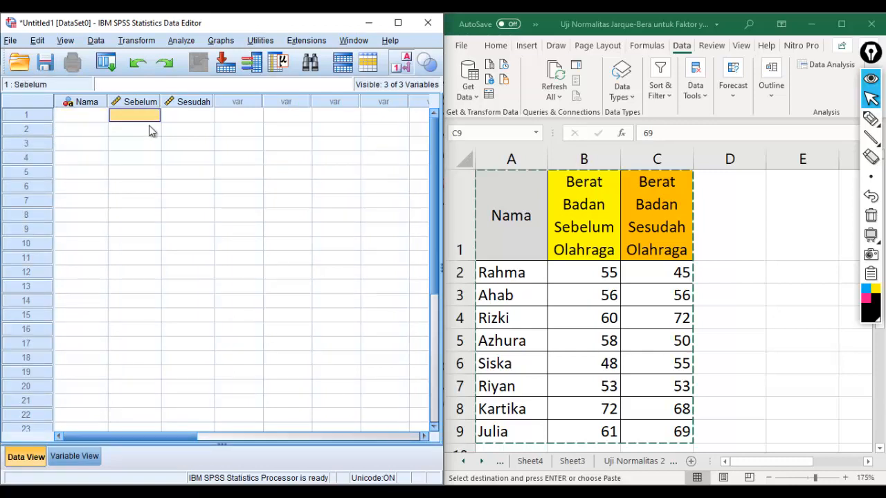
left_click(179, 105)
left_click(180, 116)
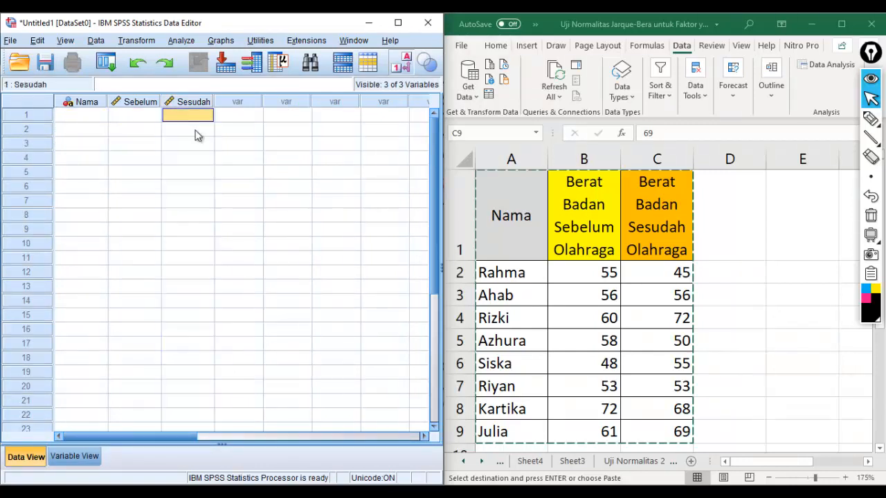
left_click(94, 105)
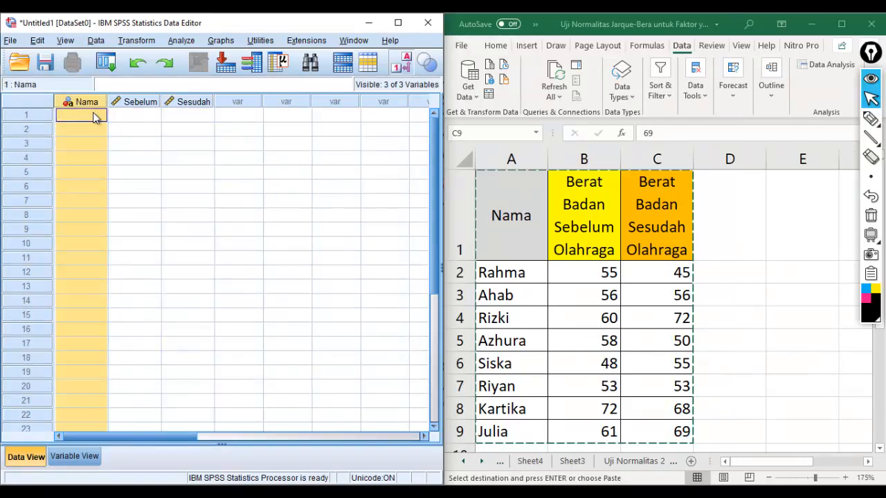
left_click(90, 116)
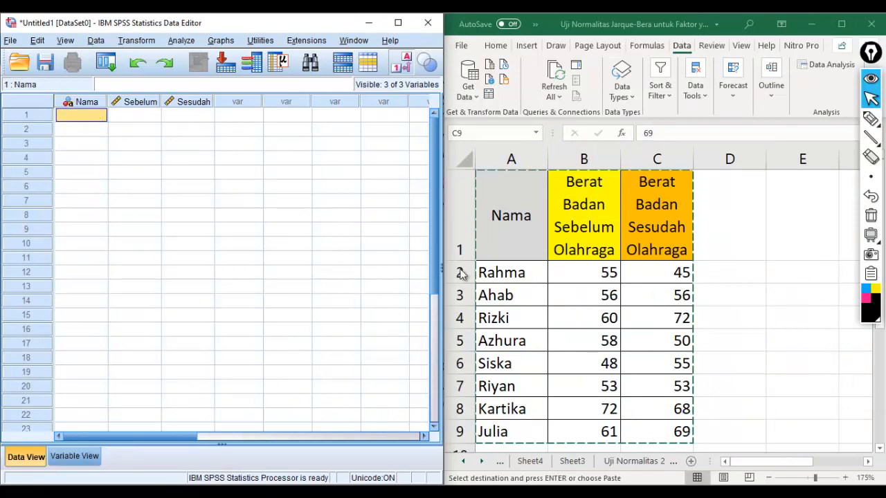
left_click_drag(484, 273, 654, 424)
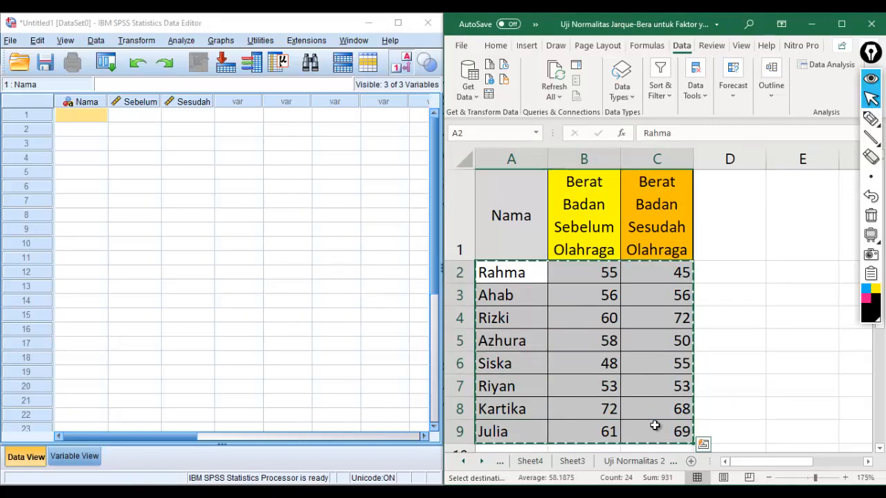
left_click(149, 145)
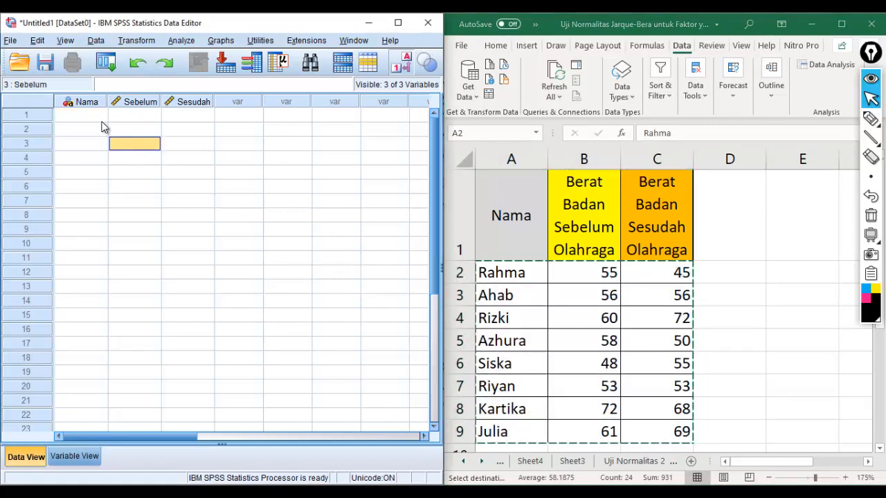
left_click(98, 119)
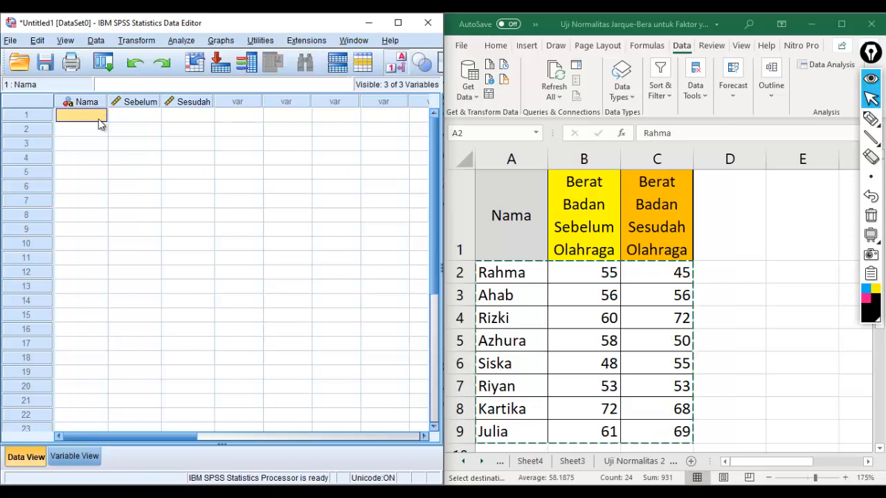
type("Rahma\t55\t45 Ahab\t56\t56 Rizki\t60\t72 Azhura\t58\t50 Siska\t48\t55 Riyan\t53\t53 Kartika\t72\t68 Julia\t61\t69")
left_click(134, 185)
left_click(131, 218)
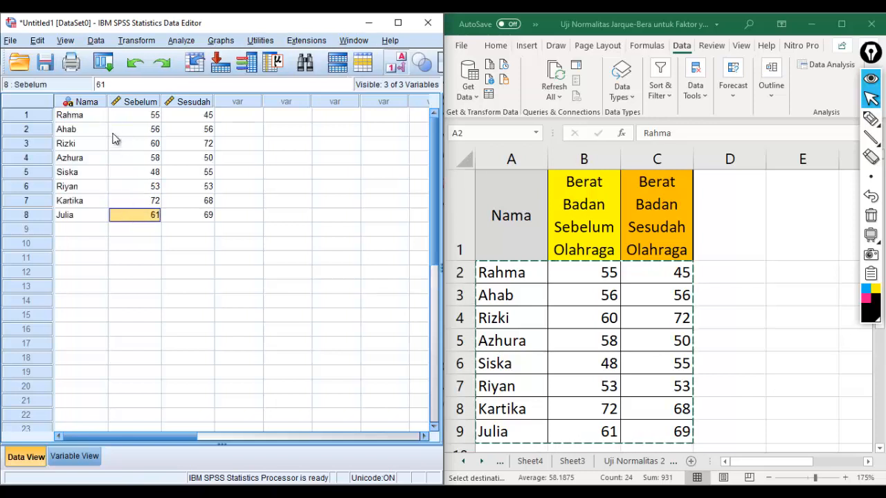
left_click(126, 136)
left_click(99, 116)
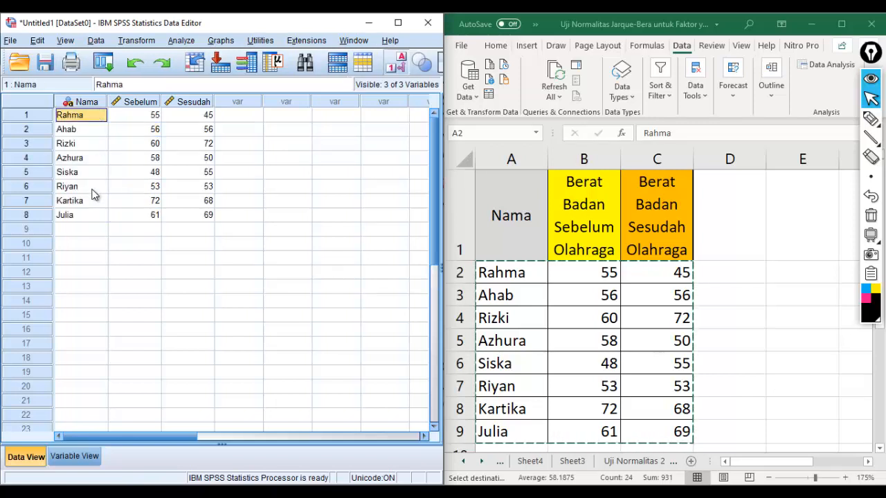
left_click(98, 191)
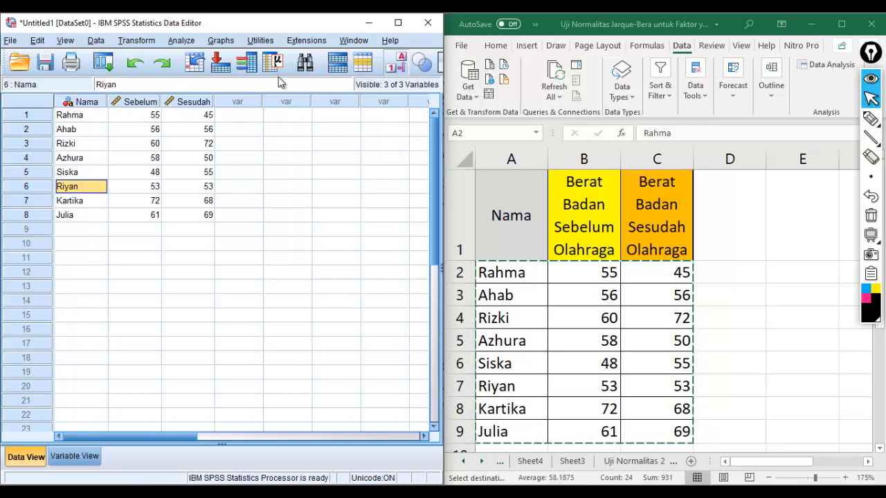
Compute a new variable named Selisih with the numeric expression Sebelum - Sesudah
left_click(400, 22)
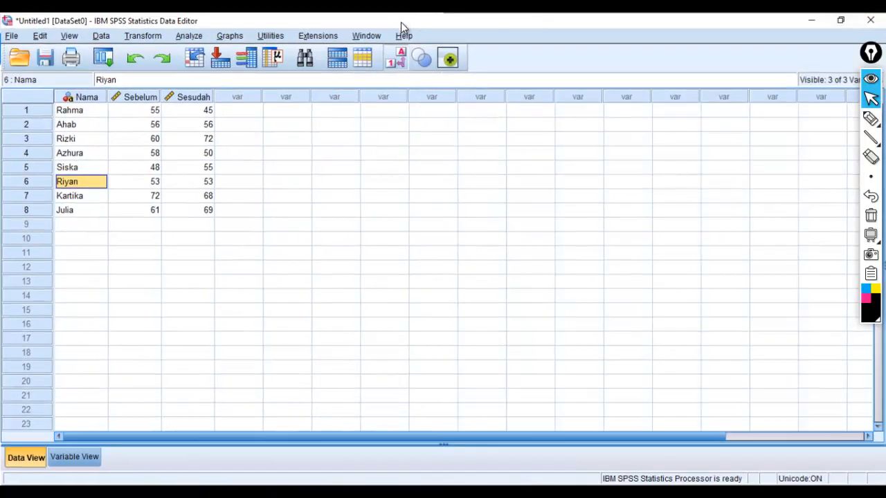
left_click(127, 39)
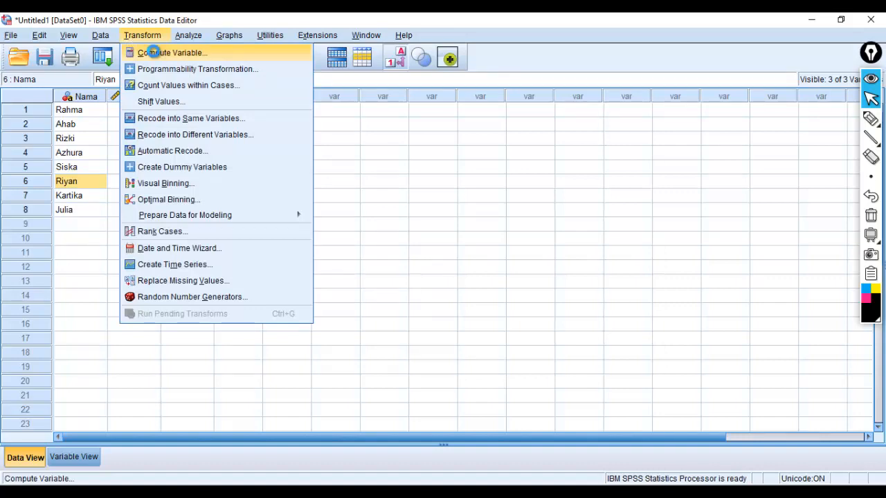
left_click(153, 52)
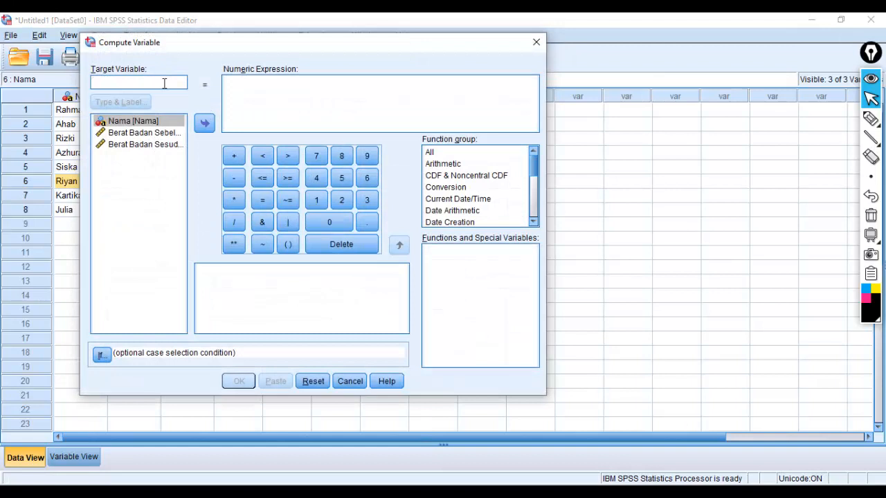
type("Selisih")
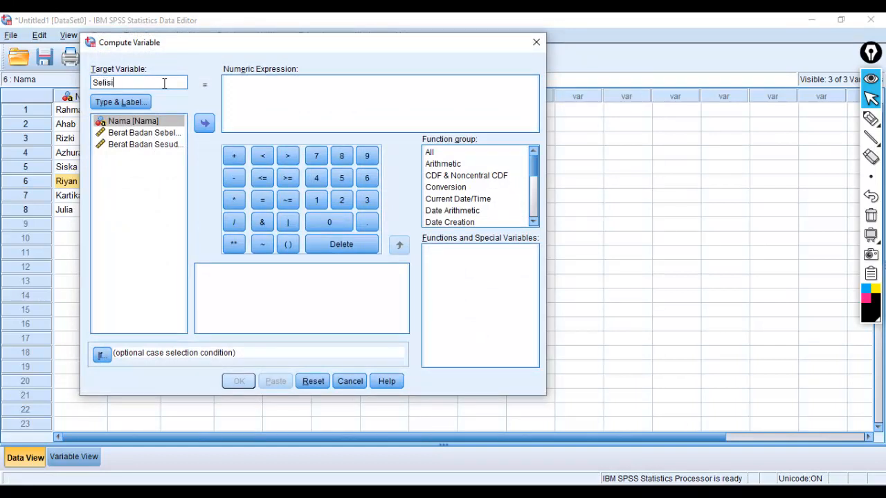
left_click(255, 81)
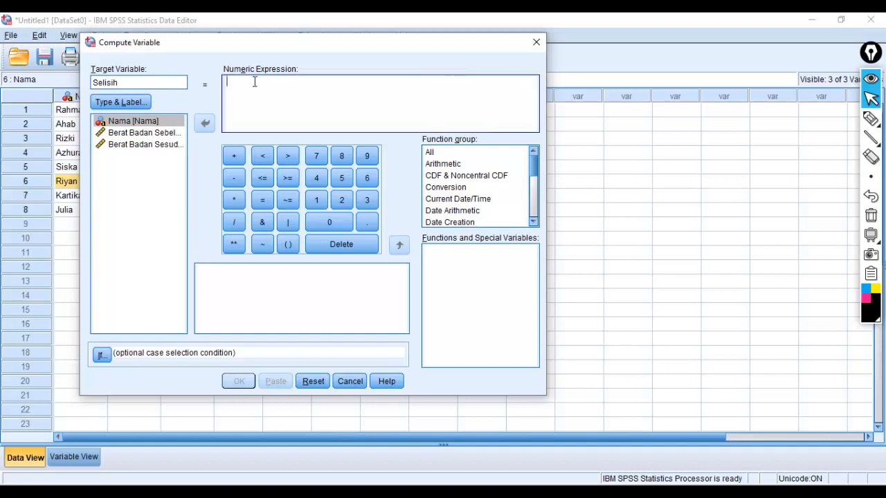
left_click(145, 133)
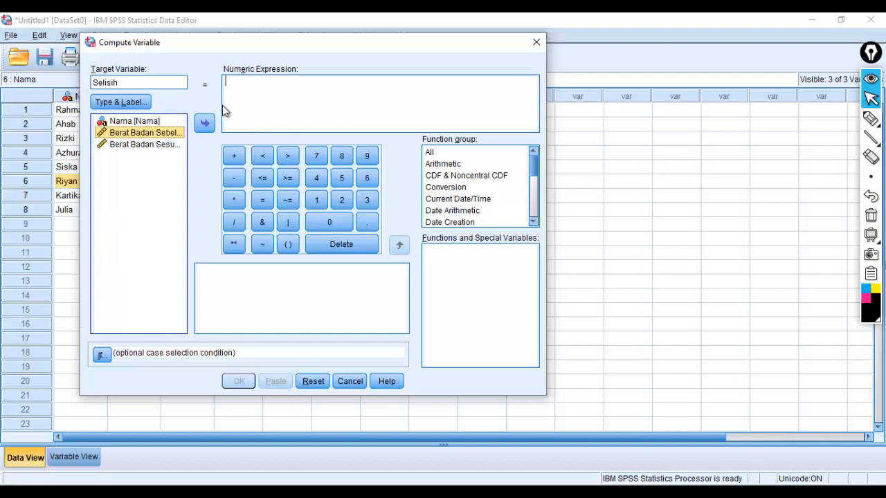
left_click(205, 125)
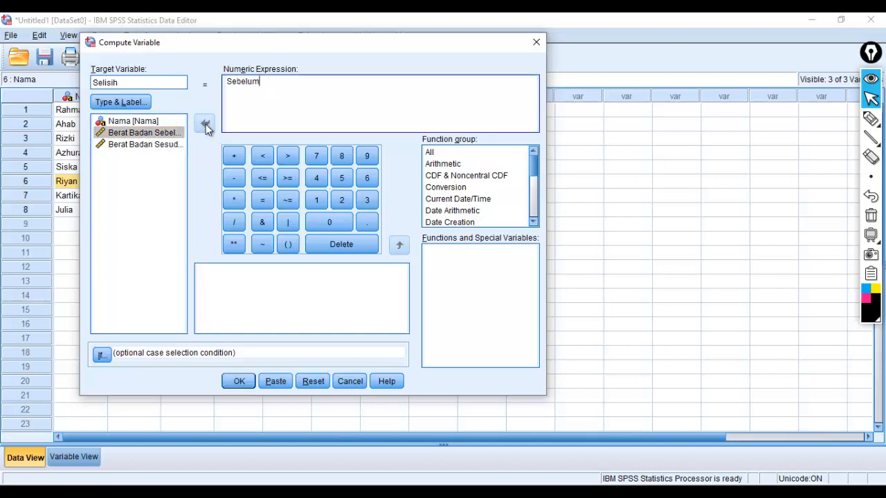
left_click(233, 184)
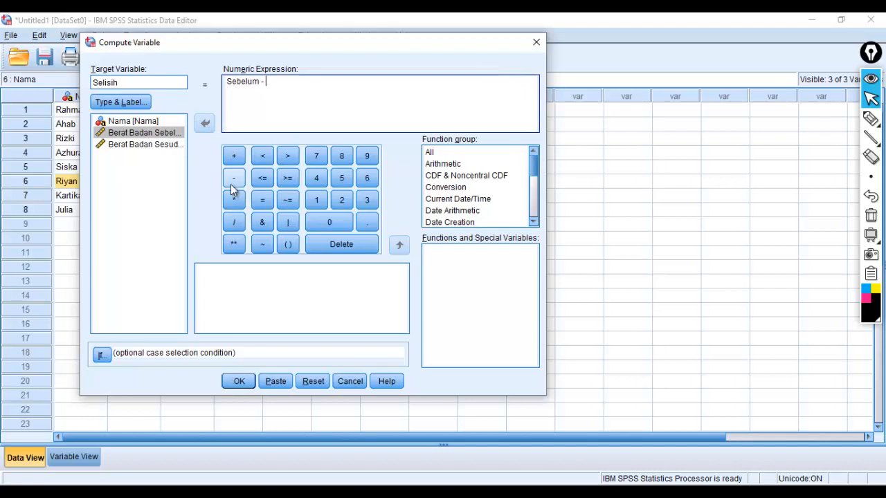
left_click(146, 144)
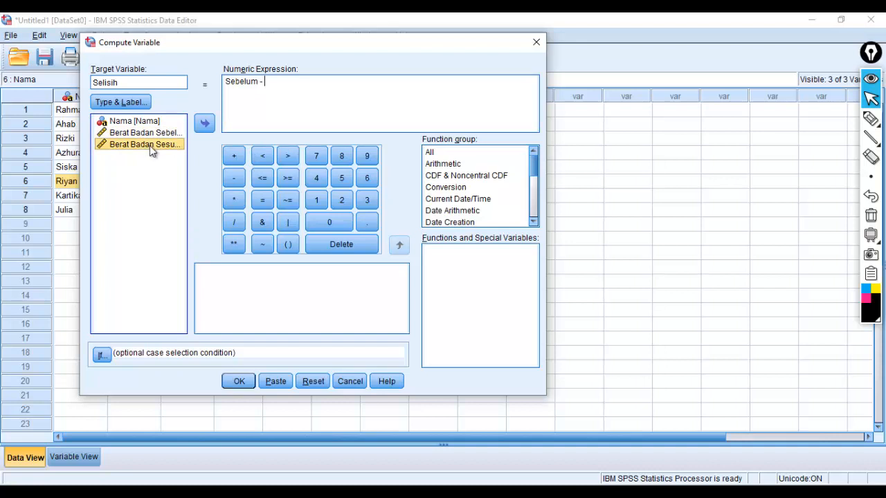
left_click(202, 126)
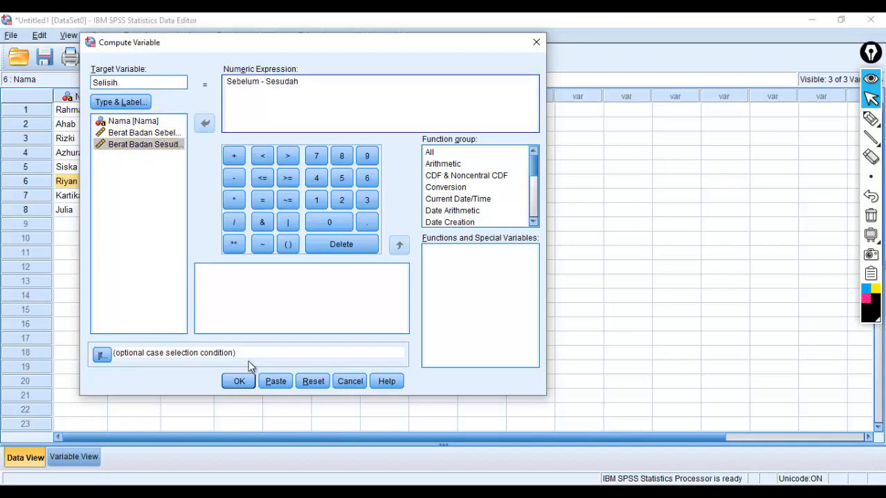
left_click(238, 382)
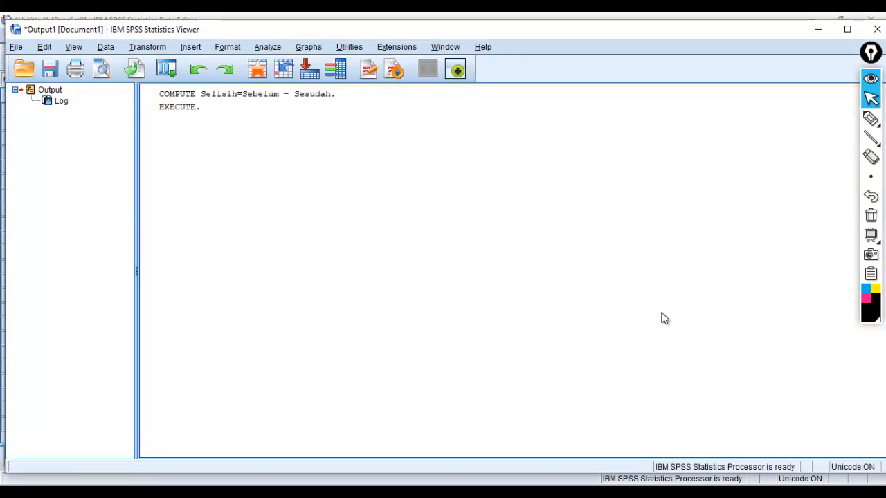
Return to the data grid and examine the computed Selisih values from the first to the last case
mouse_move(652, 482)
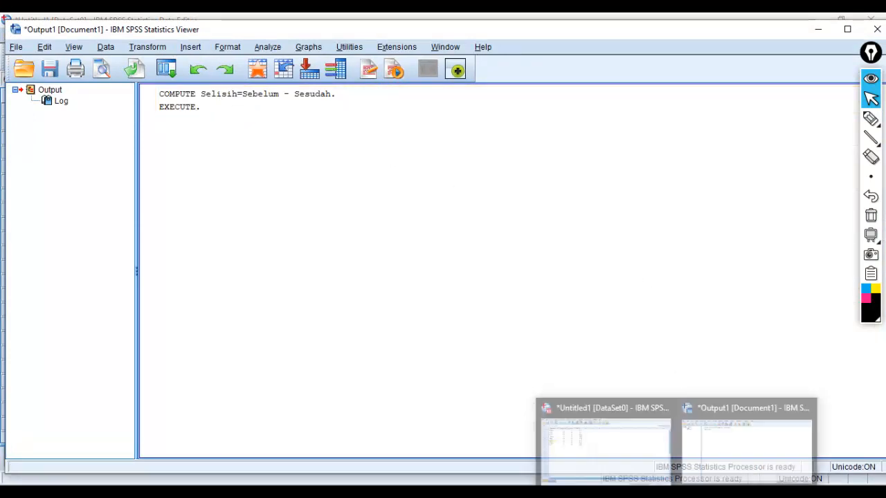
left_click(633, 457)
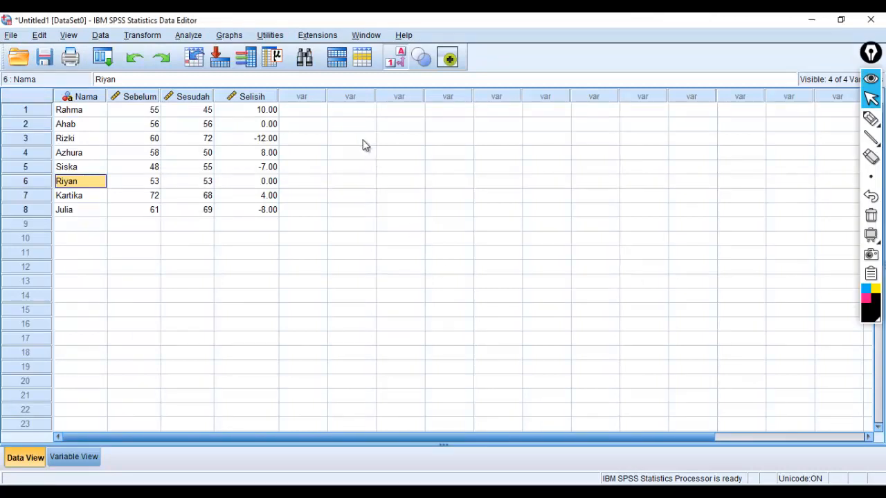
left_click(264, 198)
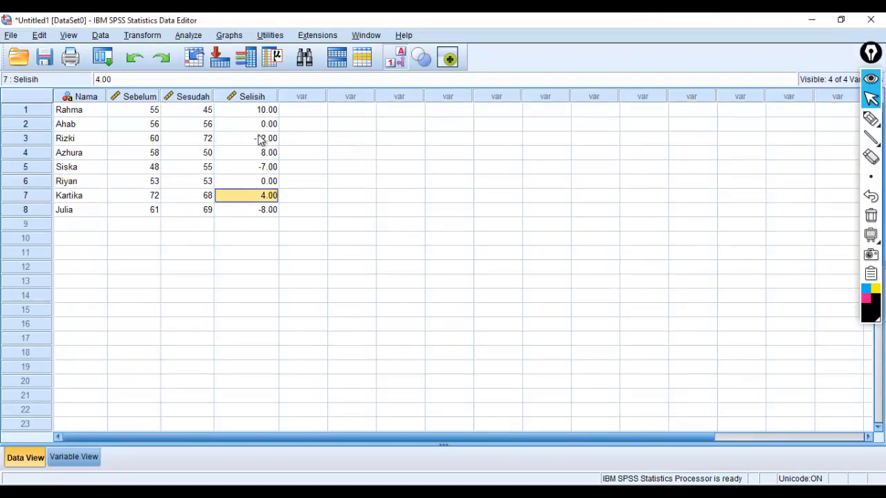
left_click(252, 112)
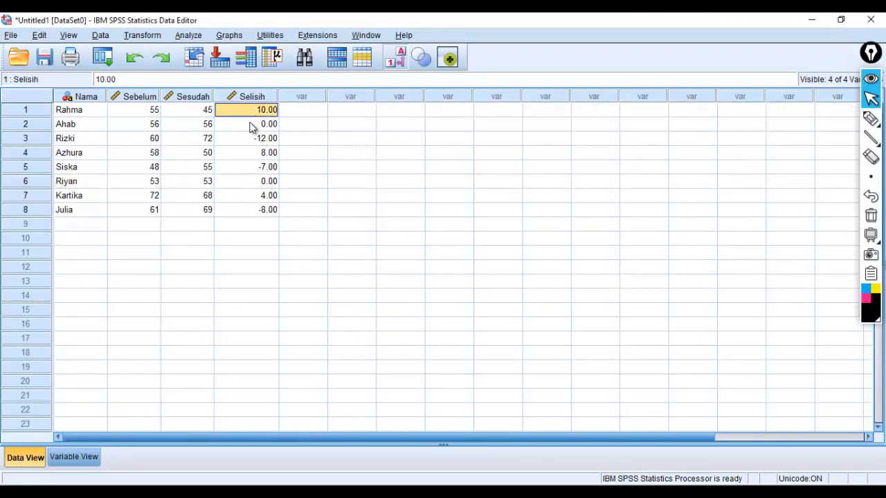
left_click(252, 213)
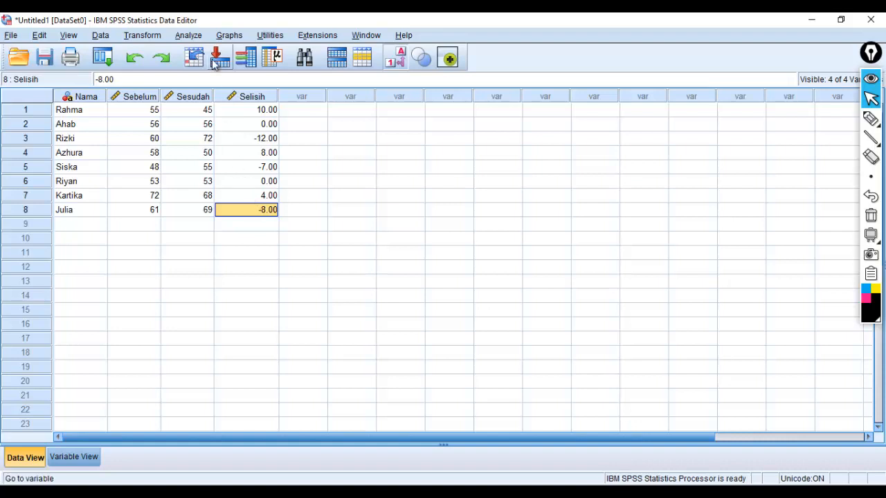
Run a one-sample Kolmogorov-Smirnov test on Selisih against the Normal distribution
left_click(194, 38)
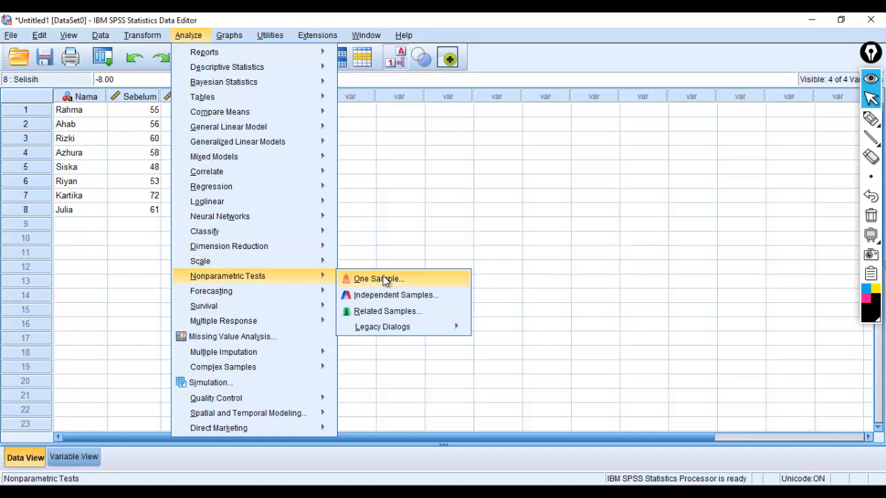
mouse_move(445, 339)
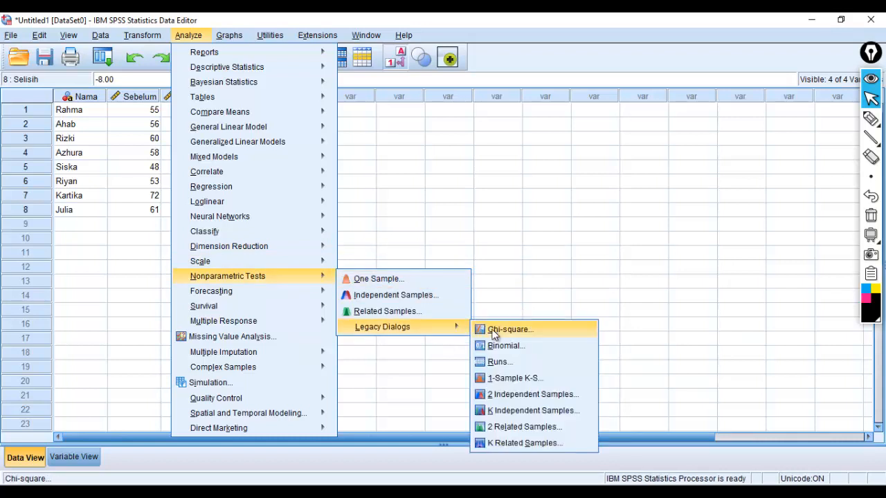
left_click(511, 378)
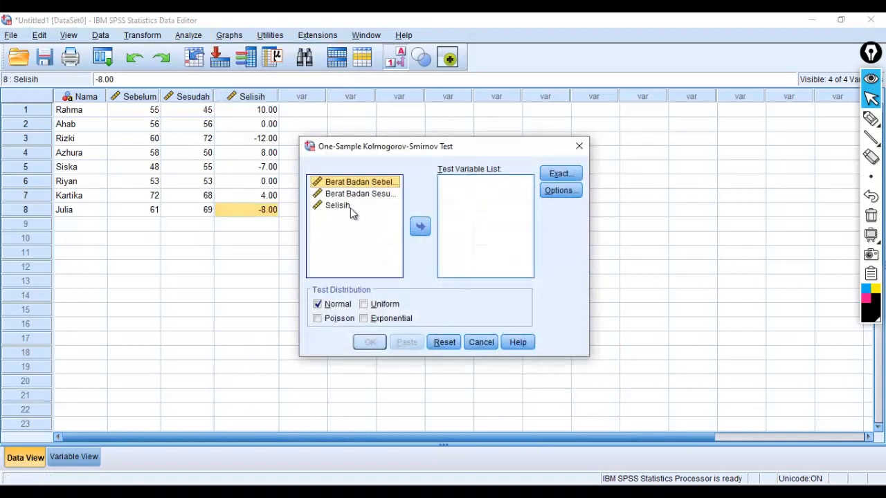
left_click(351, 208)
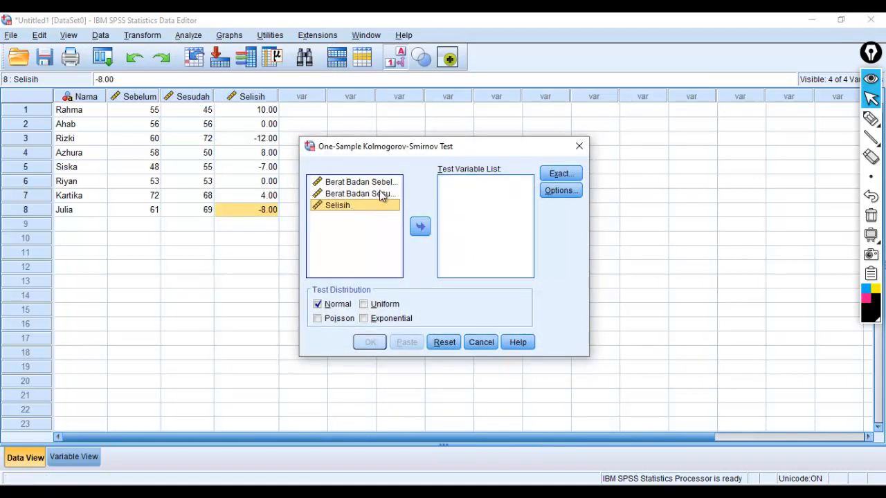
left_click(421, 227)
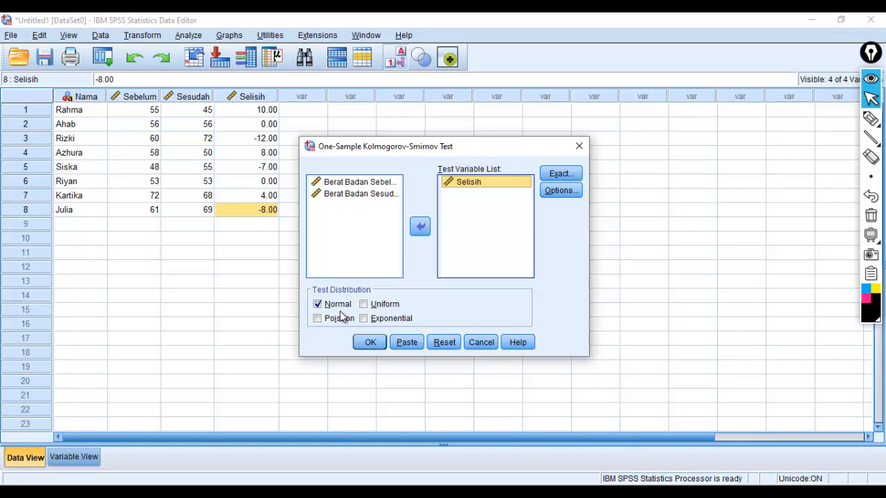
left_click(369, 341)
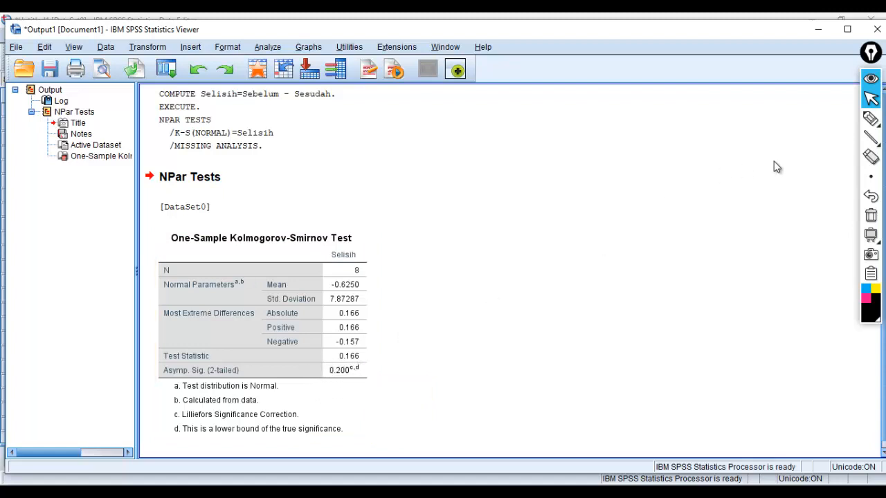
Handwrite the comparison "P-value = 0,200 > α = 0,05" with the annotation pen beside the test output
left_click(870, 118)
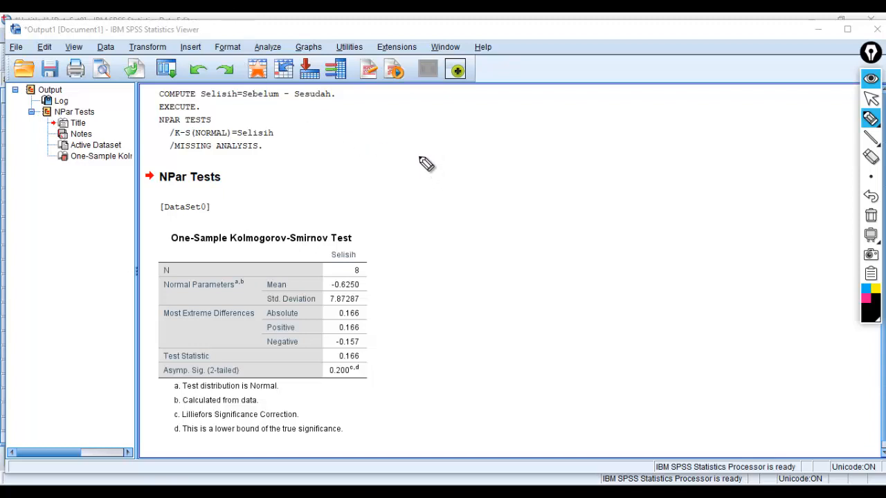
mouse_move(418, 150)
left_mouse_down()
mouse_move(418, 194)
mouse_move(419, 168)
left_mouse_up()
left_click_drag(433, 167, 461, 162)
mouse_move(466, 167)
left_mouse_down()
mouse_move(605, 179)
mouse_move(605, 166)
left_mouse_up()
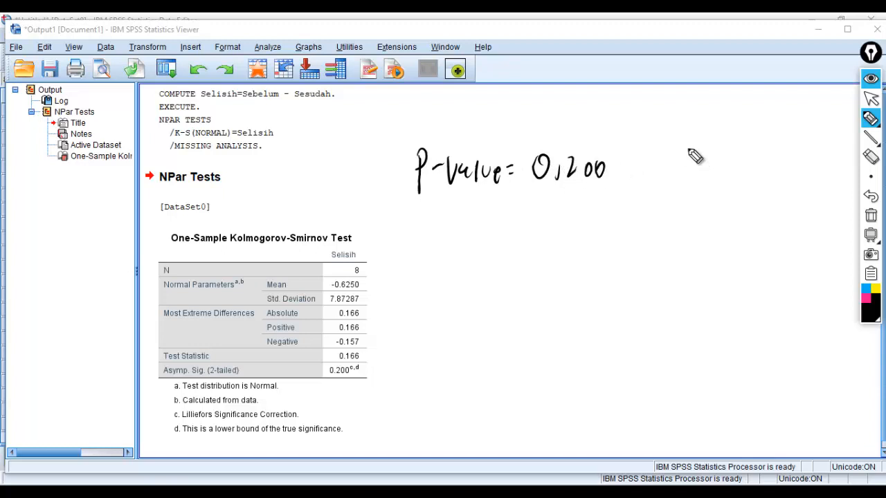
mouse_move(690, 163)
left_mouse_down()
mouse_move(716, 172)
mouse_move(750, 164)
left_mouse_up()
left_click_drag(764, 159, 761, 178)
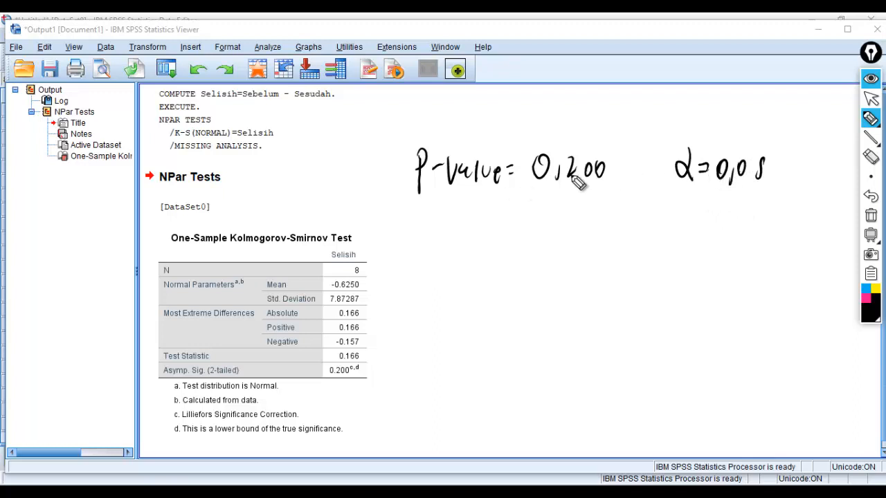
mouse_move(633, 162)
left_mouse_down()
mouse_move(643, 169)
mouse_move(632, 181)
left_mouse_up()
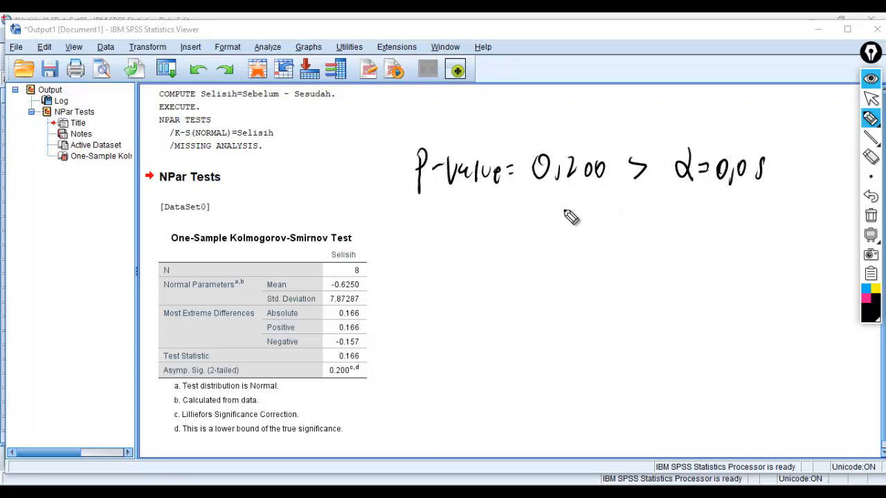
Handwrite "(Terima Ho)" under the comparison, and clear all pen annotations from the screen
mouse_move(562, 200)
left_mouse_down()
mouse_move(555, 238)
mouse_move(629, 223)
left_mouse_up()
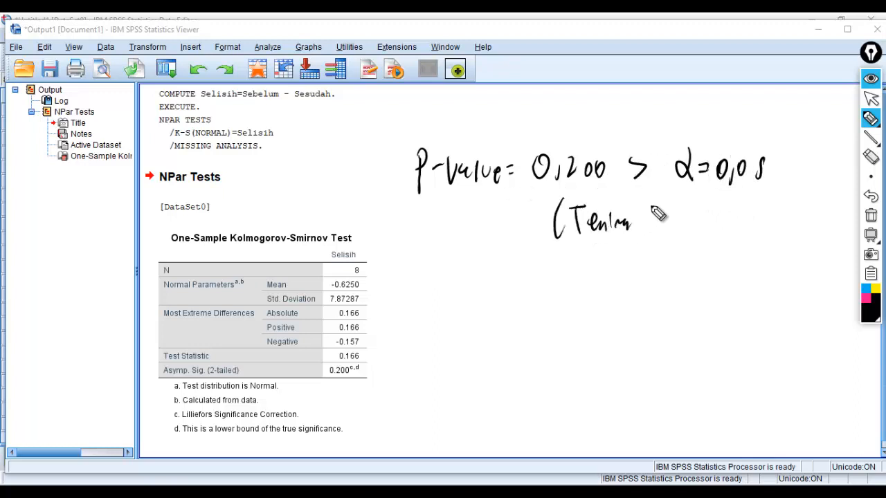
left_click_drag(661, 198, 662, 228)
mouse_move(663, 215)
left_mouse_down()
mouse_move(675, 201)
mouse_move(695, 238)
left_mouse_up()
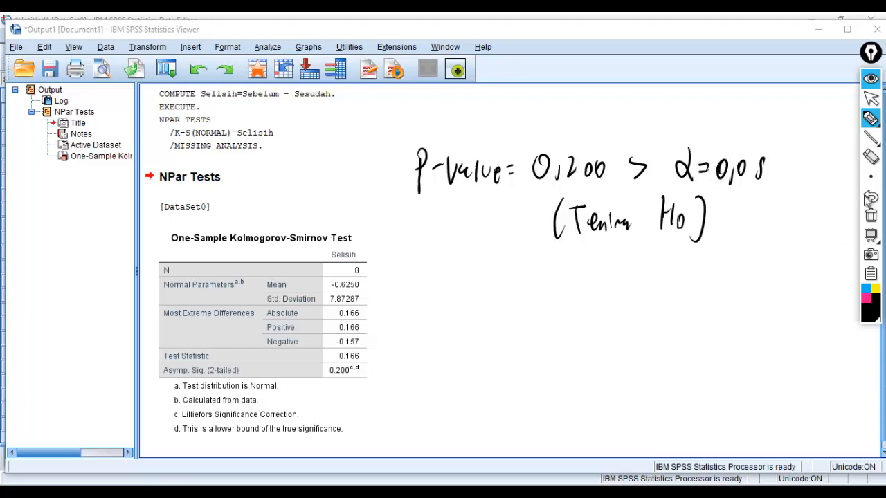
left_click(858, 217)
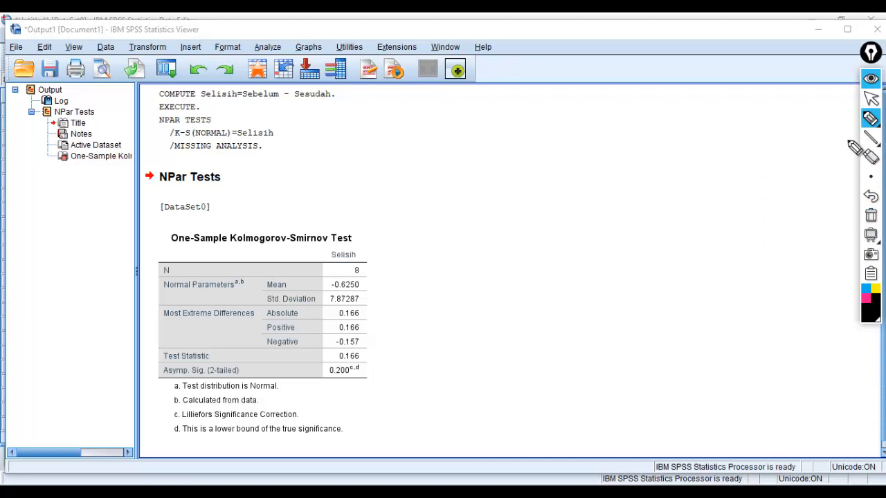
left_click(870, 99)
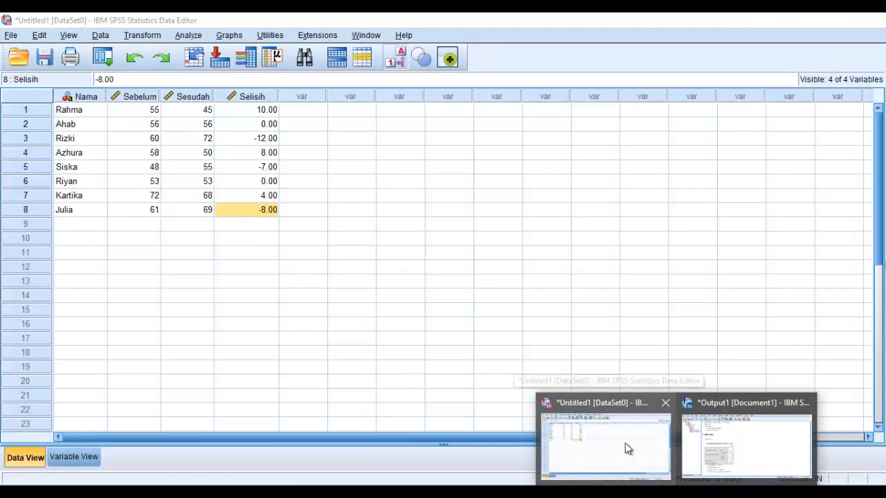
Return to the data grid and set up a Paired-Samples T Test pairing Berat Badan Sebelum Olahraga with Berat Badan Sesudah Olahraga
left_click(624, 444)
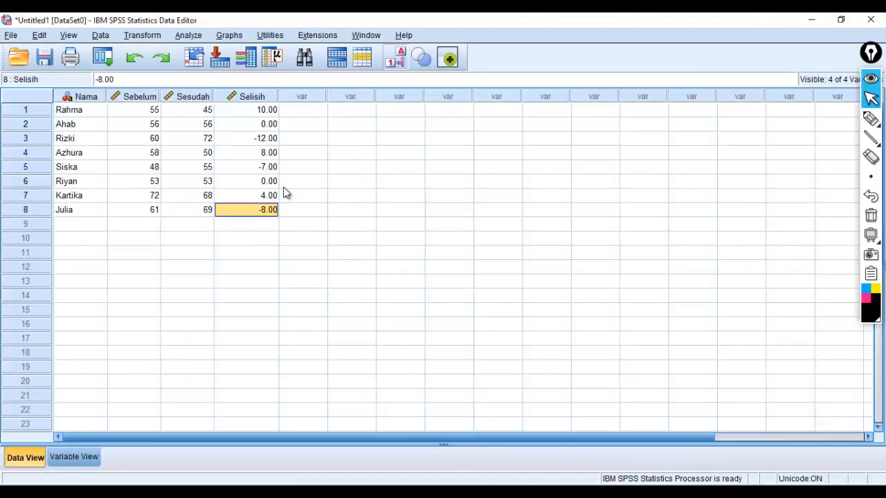
left_click(179, 143)
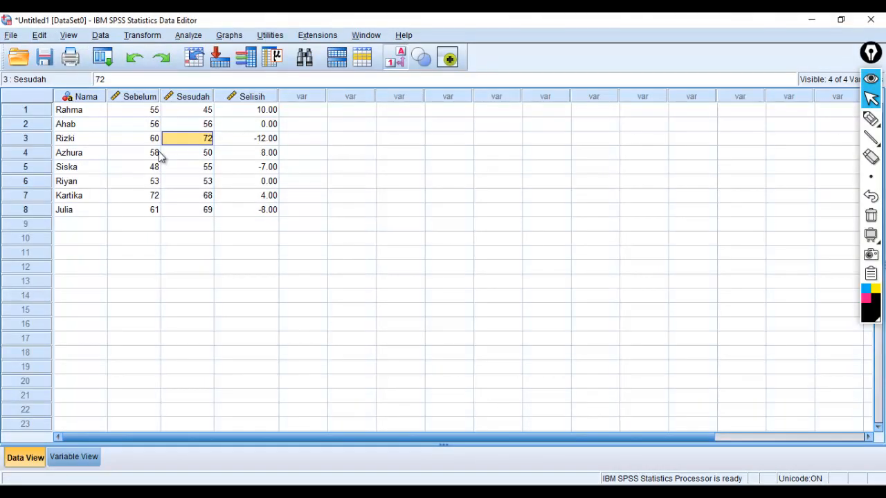
left_click(188, 36)
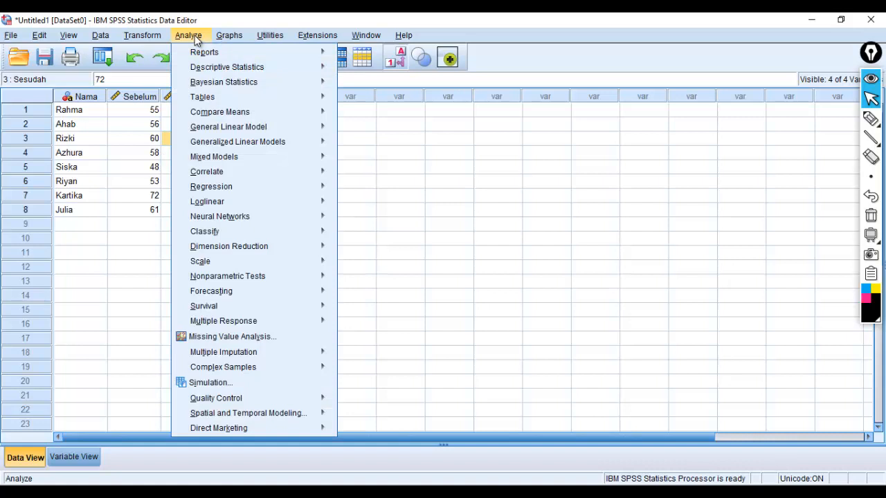
mouse_move(227, 114)
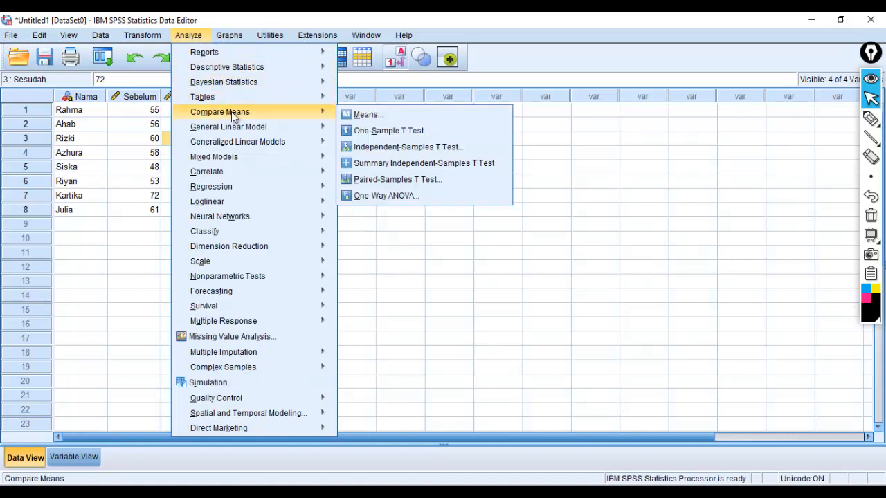
left_click(370, 180)
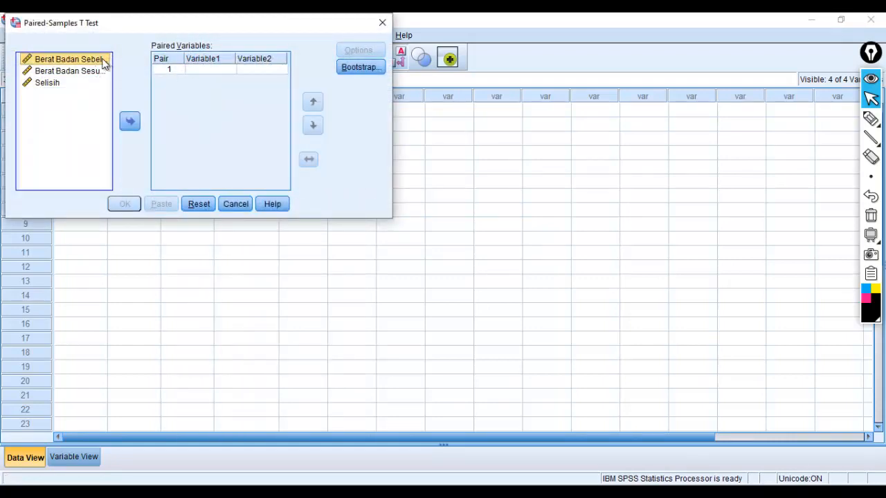
left_click(129, 121)
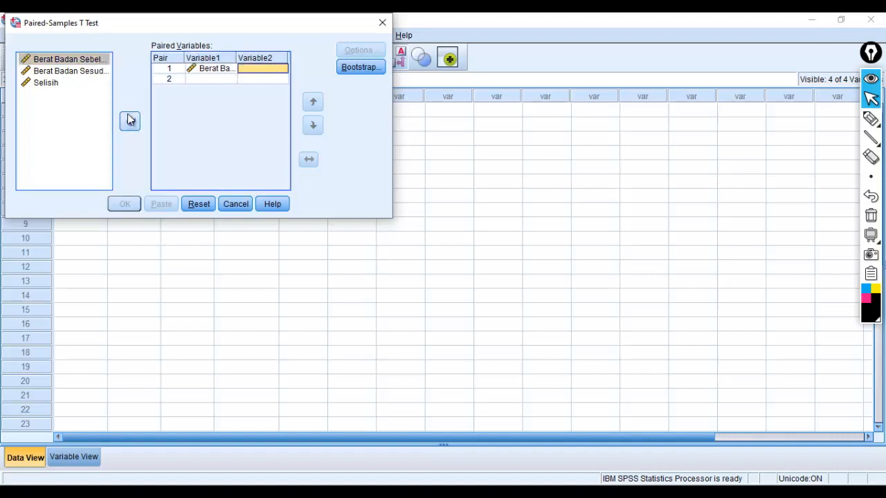
left_click(84, 72)
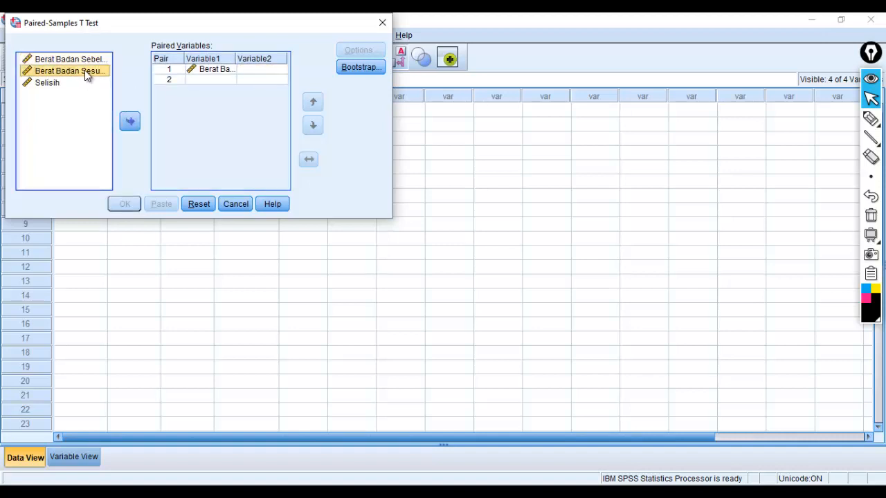
left_click(130, 122)
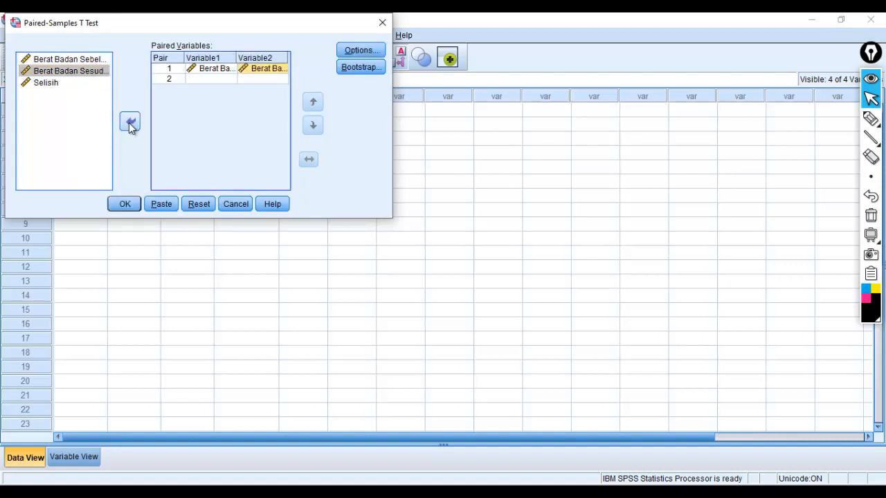
Keep the 95% confidence interval and the exclusion of cases analysis by analysis, and run the paired-samples t test
left_click(361, 51)
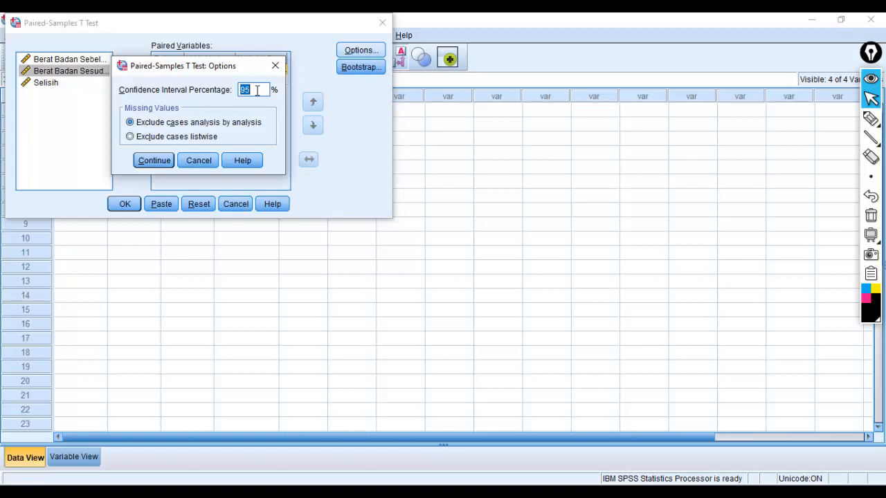
left_click(266, 123)
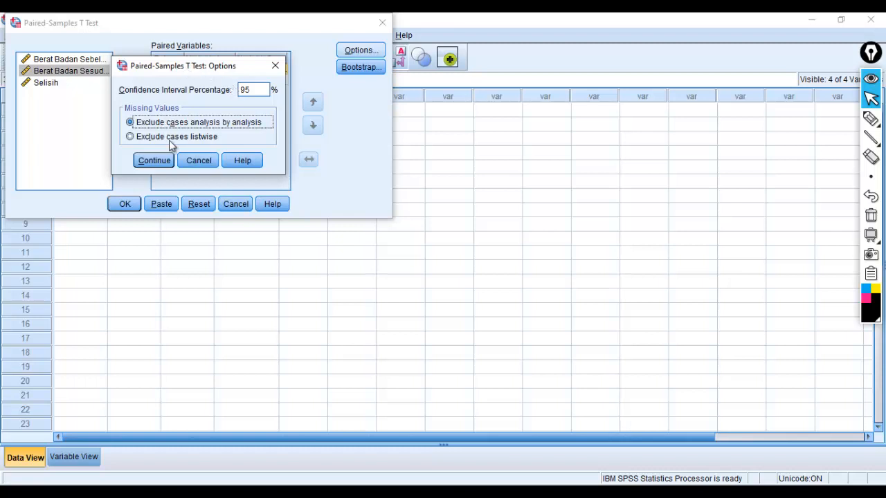
left_click(169, 161)
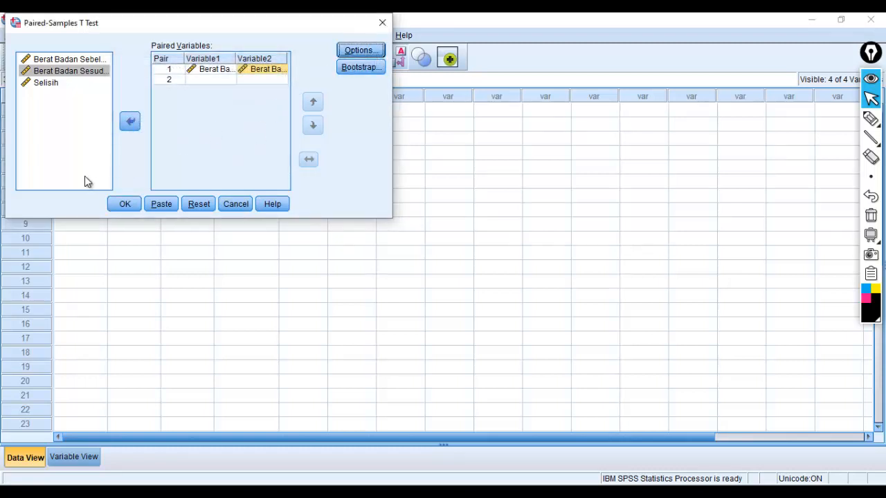
left_click(124, 203)
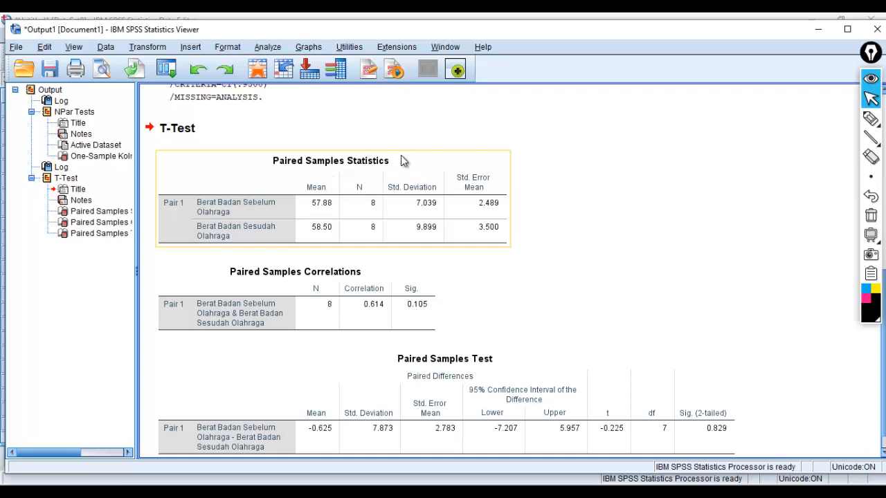
Circle the Sig. (2-tailed) value in the Paired Samples Test table with the annotation pen
scroll(520, 160, "down", 1)
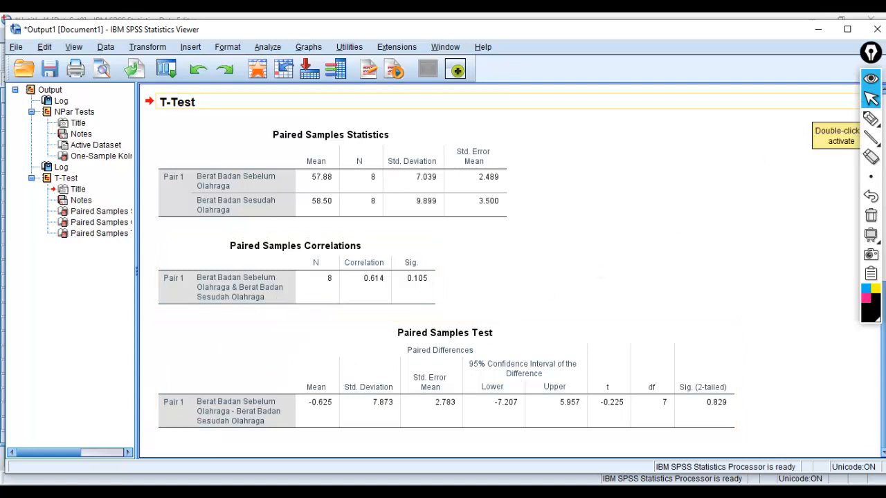
mouse_move(871, 121)
left_click(808, 125)
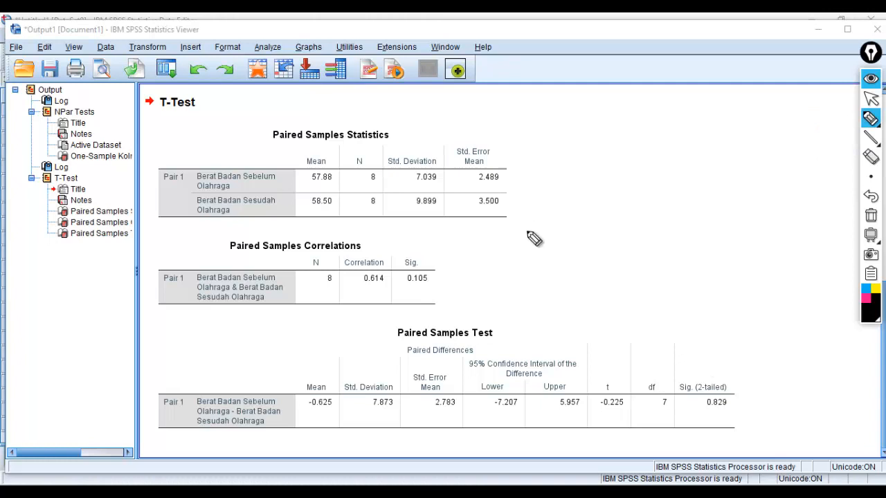
mouse_move(693, 369)
left_mouse_down()
mouse_move(683, 415)
mouse_move(743, 416)
mouse_move(684, 365)
left_mouse_up()
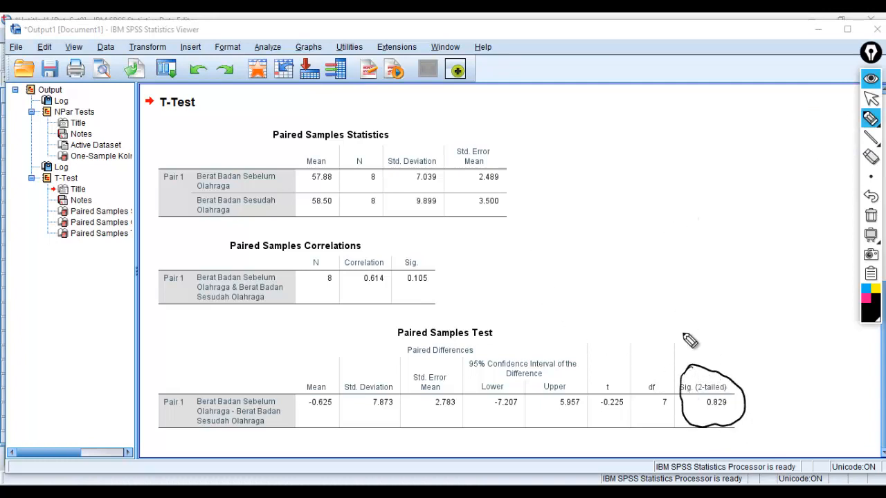
Handwrite the comparison "P-value = 0,829 > α = 0,05" in the blank area above the Paired Samples Test table
mouse_move(518, 239)
left_mouse_down()
mouse_move(619, 259)
mouse_move(639, 242)
mouse_move(643, 267)
mouse_move(683, 257)
mouse_move(684, 266)
left_mouse_up()
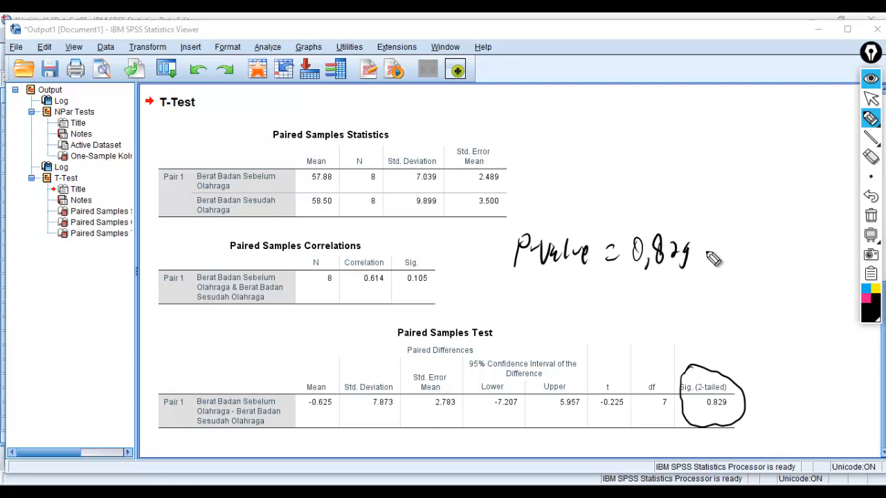
mouse_move(751, 250)
left_mouse_down()
mouse_move(757, 261)
mouse_move(760, 251)
left_mouse_up()
left_click_drag(753, 258, 761, 256)
left_click_drag(767, 239, 773, 262)
mouse_move(785, 239)
left_mouse_down()
mouse_move(785, 257)
mouse_move(795, 257)
left_mouse_up()
left_click_drag(803, 238, 813, 237)
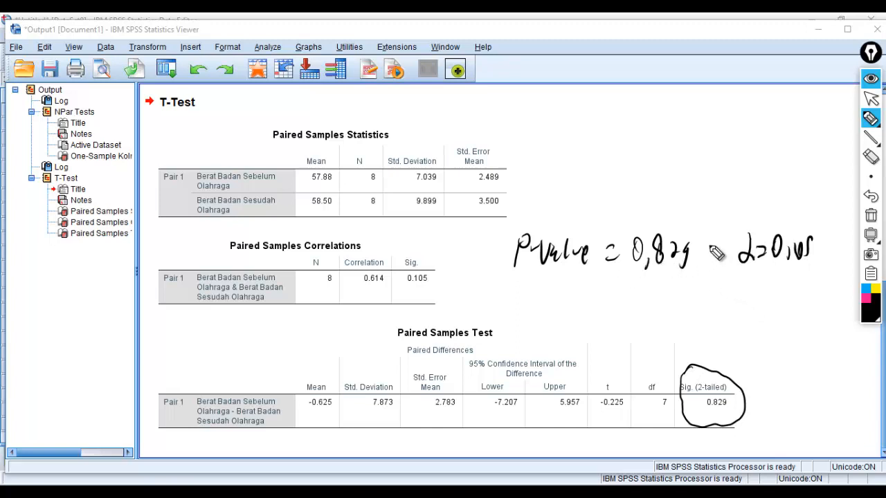
left_click_drag(708, 242, 710, 264)
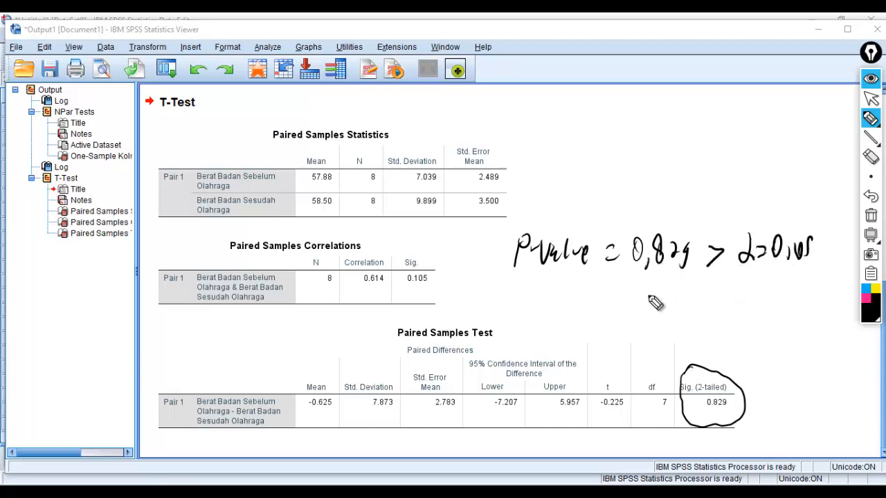
Handwrite "(Terima Ho)" under the p-value comparison and leave the annotation pen
mouse_move(626, 277)
left_mouse_down()
mouse_move(622, 309)
mouse_move(652, 280)
left_mouse_up()
left_click_drag(642, 282, 642, 309)
left_click_drag(652, 299, 690, 309)
left_click_drag(711, 280, 710, 301)
left_click_drag(721, 280, 722, 300)
left_click_drag(711, 292, 722, 291)
left_click_drag(746, 277, 747, 308)
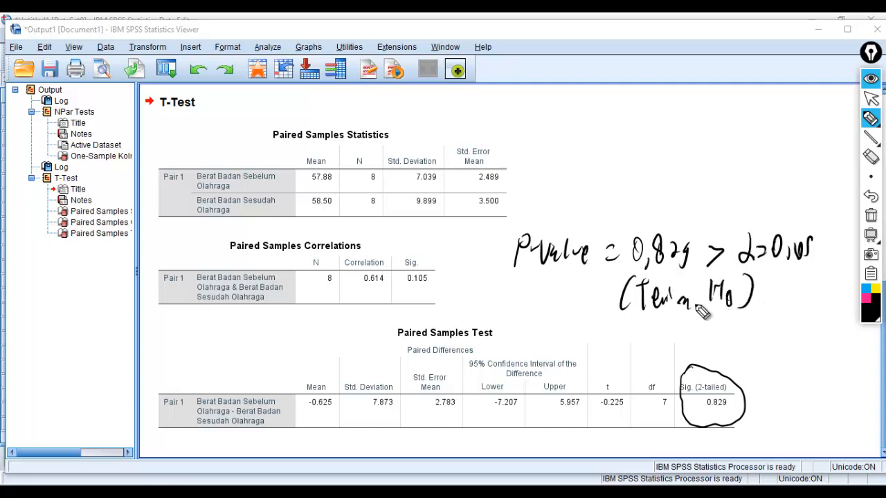
left_click_drag(689, 297, 696, 306)
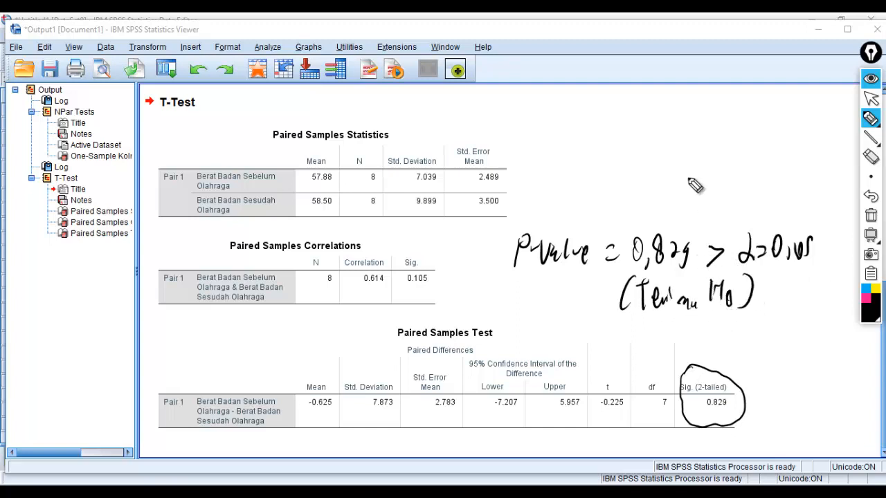
left_click(870, 100)
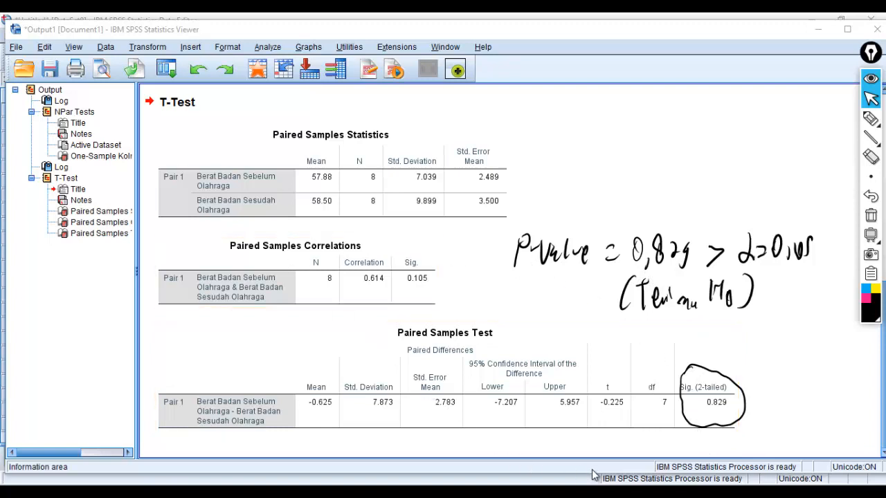
Switch to the test algorithm diagram in Photos, clear all pen annotations, and check its hypotheses against the T-Test output
left_click(605, 492)
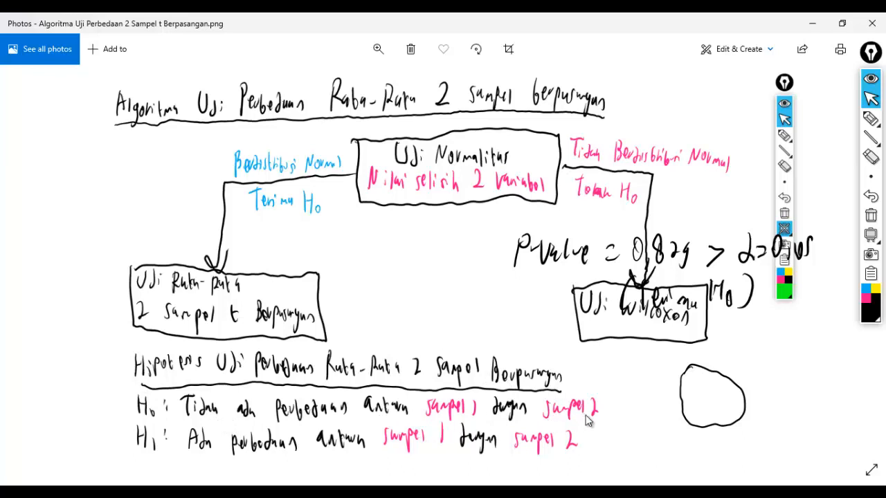
left_click(871, 215)
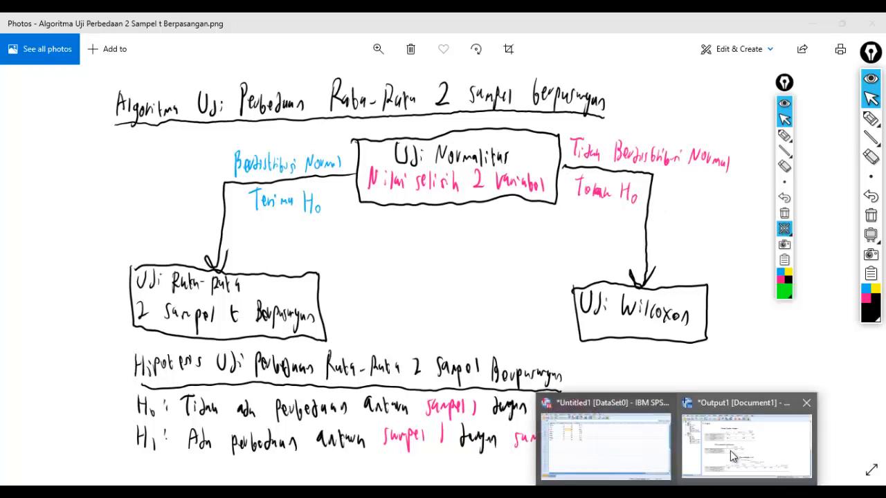
left_click(730, 450)
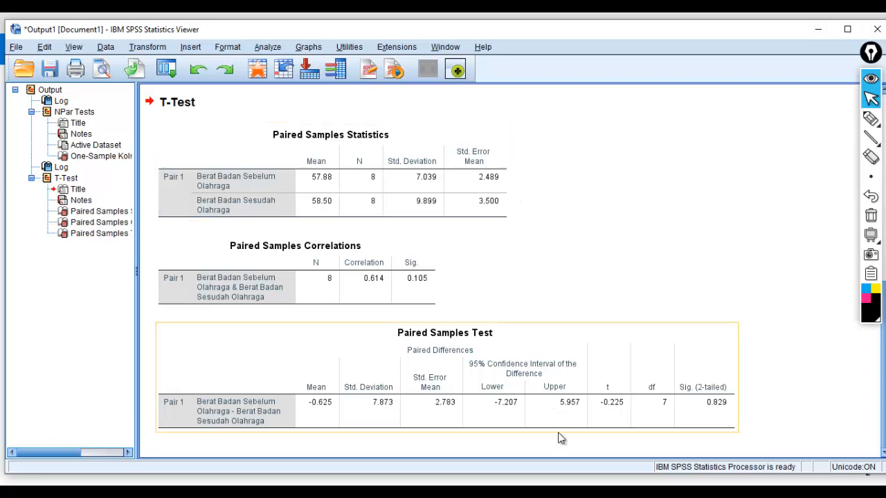
left_click(332, 493)
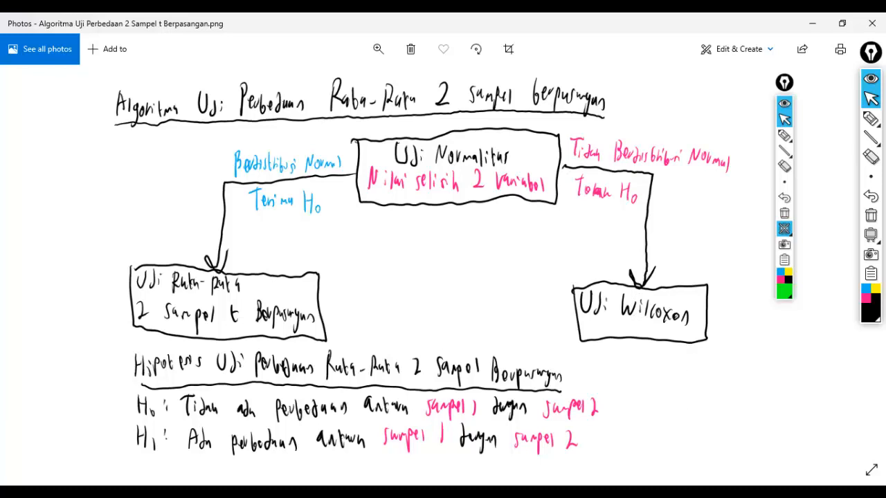
Switch to the SPSS data editor and set up a legacy two-related-samples Wilcoxon test pairing Berat Badan Sebelum with Berat Badan Sesudah
mouse_move(677, 493)
left_click(640, 451)
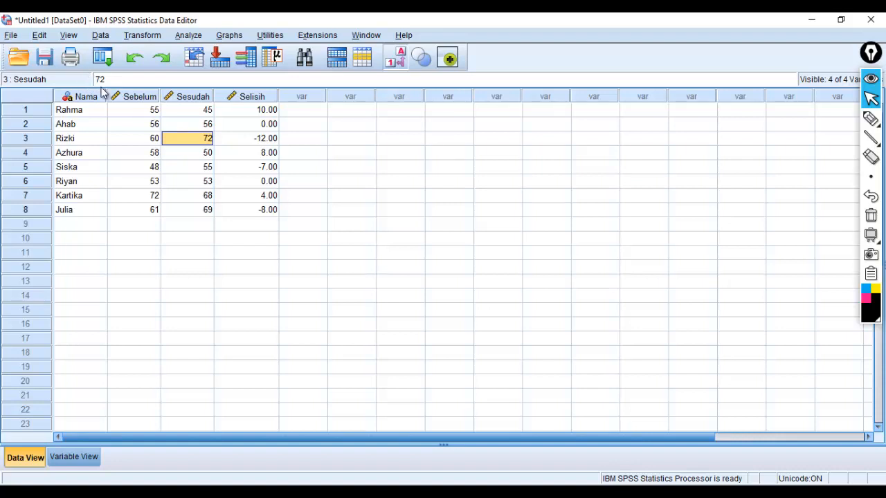
left_click(196, 36)
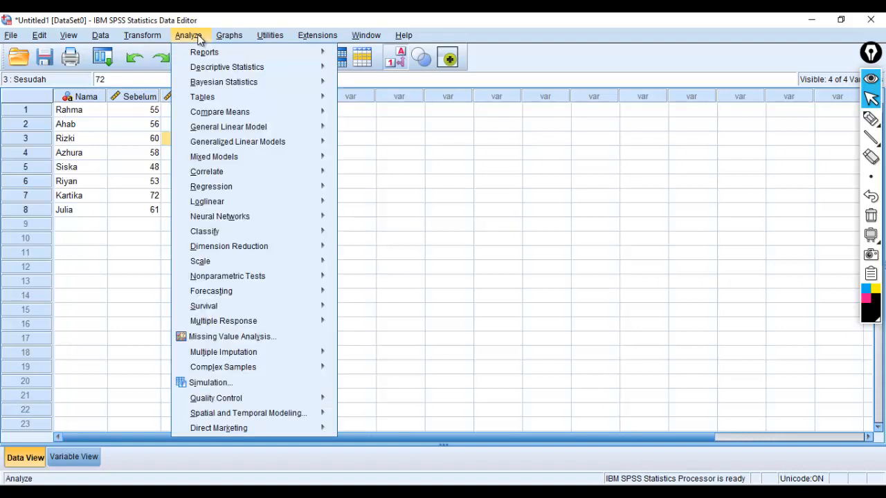
mouse_move(273, 280)
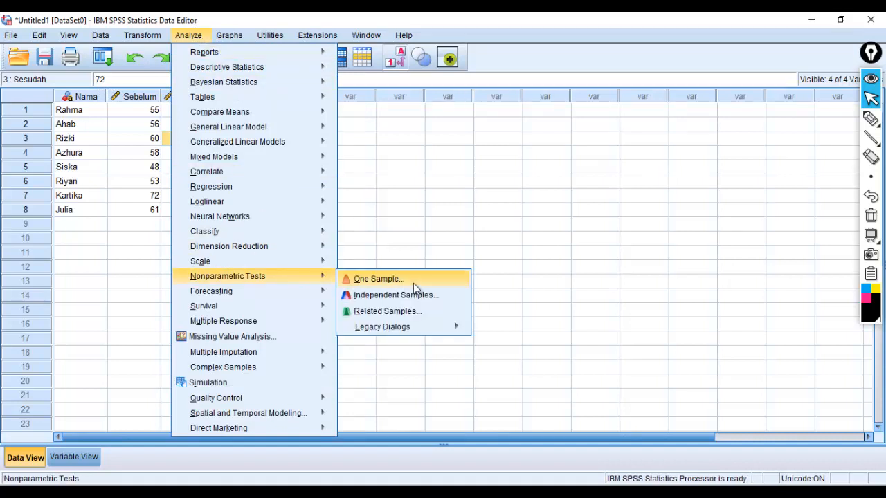
mouse_move(427, 330)
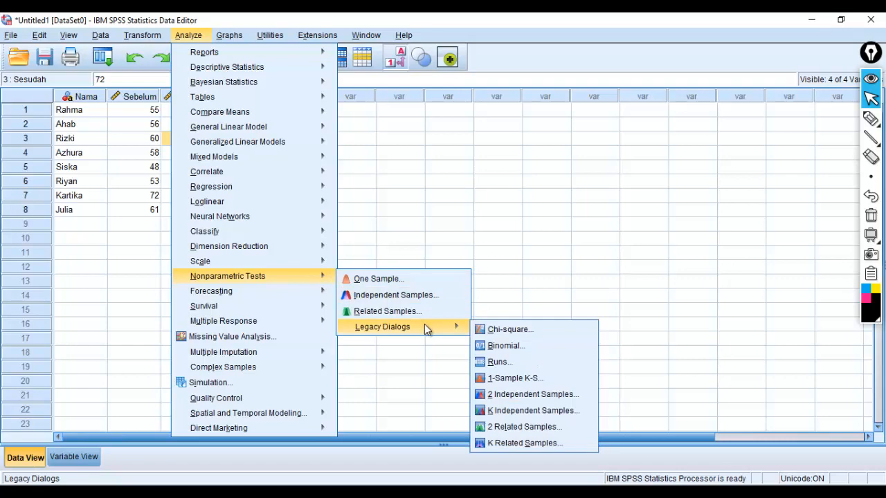
left_click(519, 427)
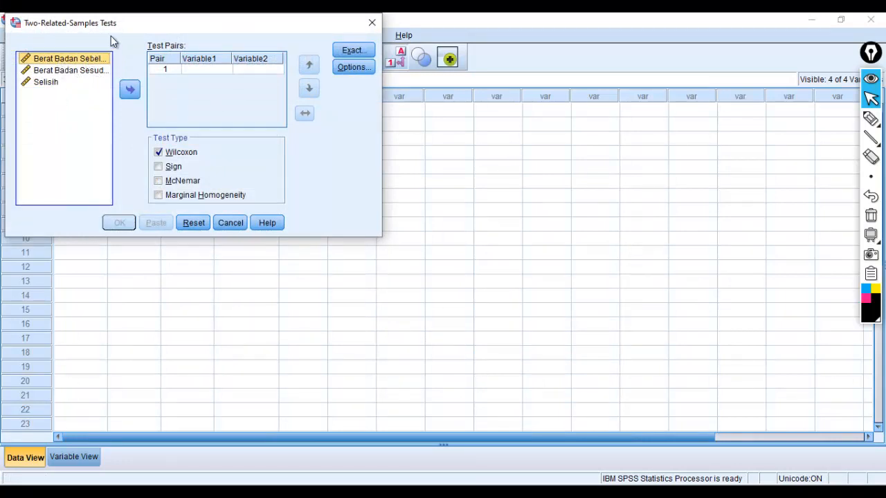
left_click(132, 91)
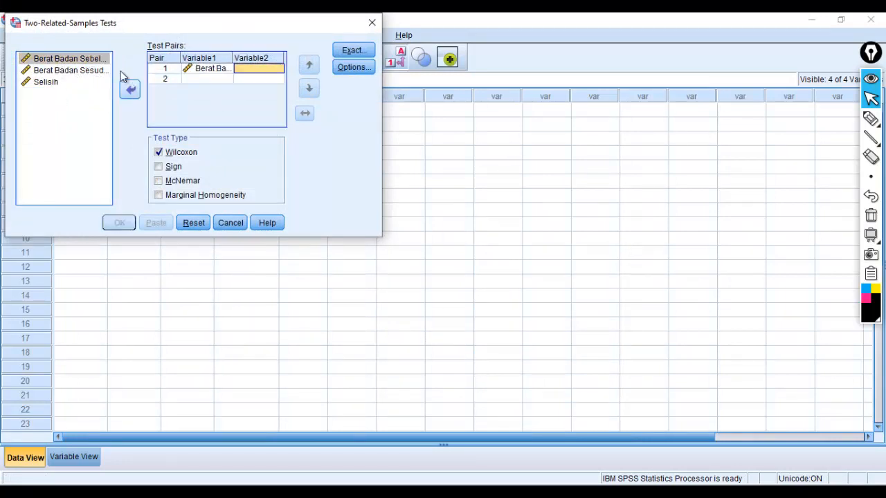
left_click(64, 71)
left_click(64, 72)
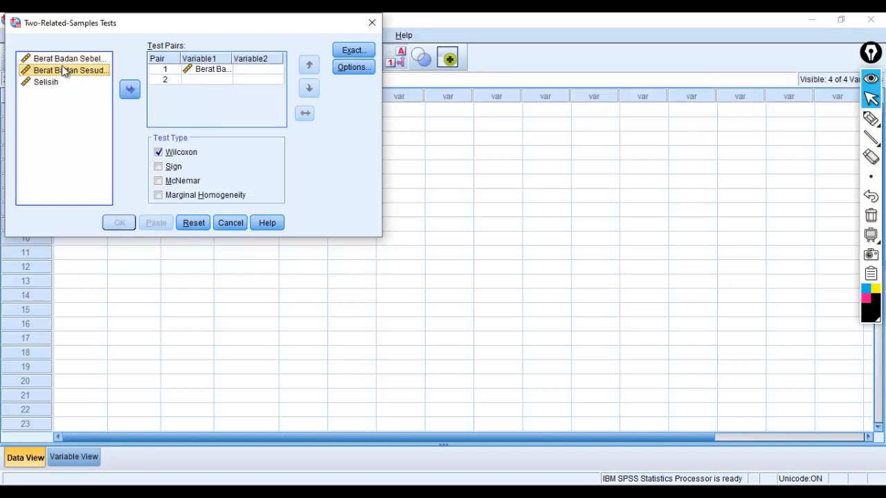
left_click(131, 91)
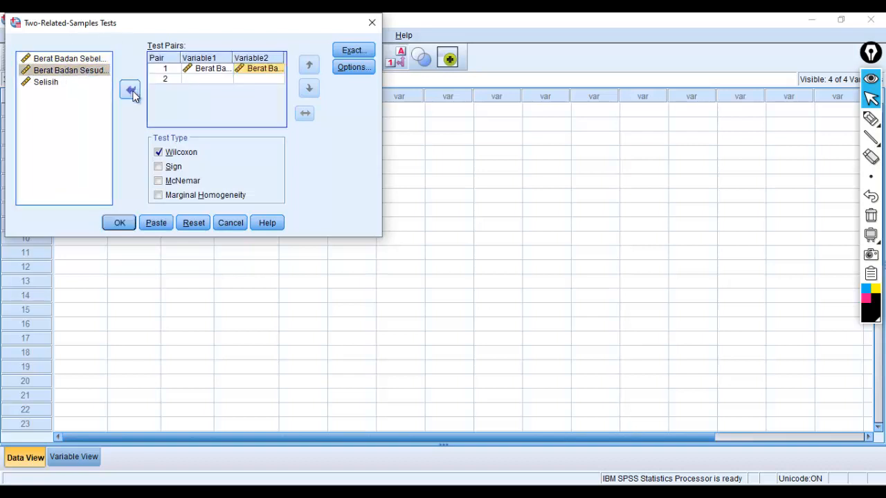
Check the exact-test settings and the statistics options, and run the Wilcoxon test on the before/after body-weight pair
left_click(353, 51)
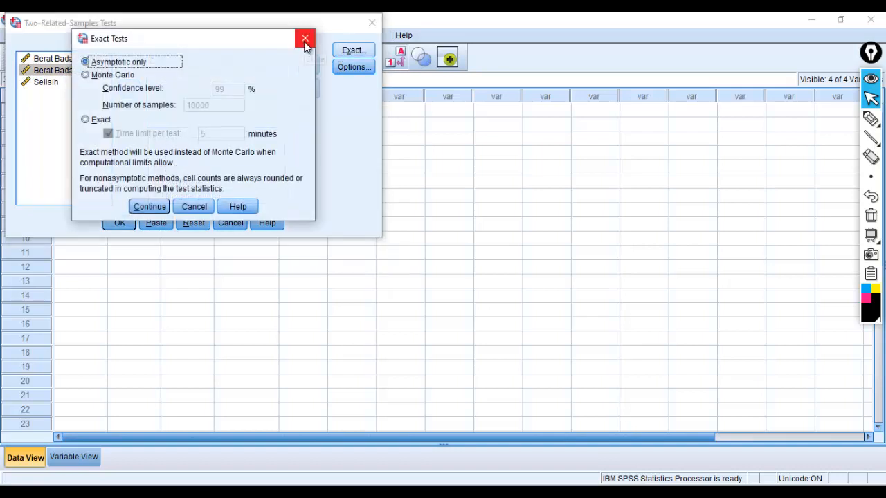
left_click(305, 43)
left_click(354, 67)
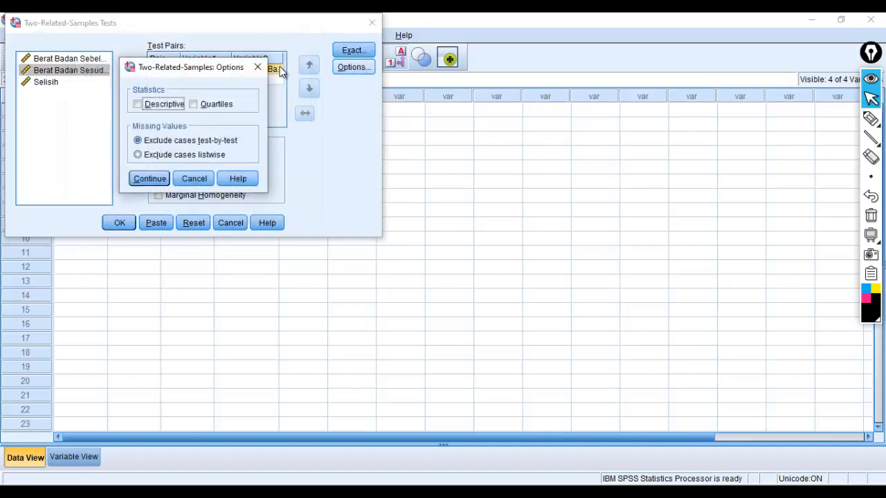
left_click(261, 64)
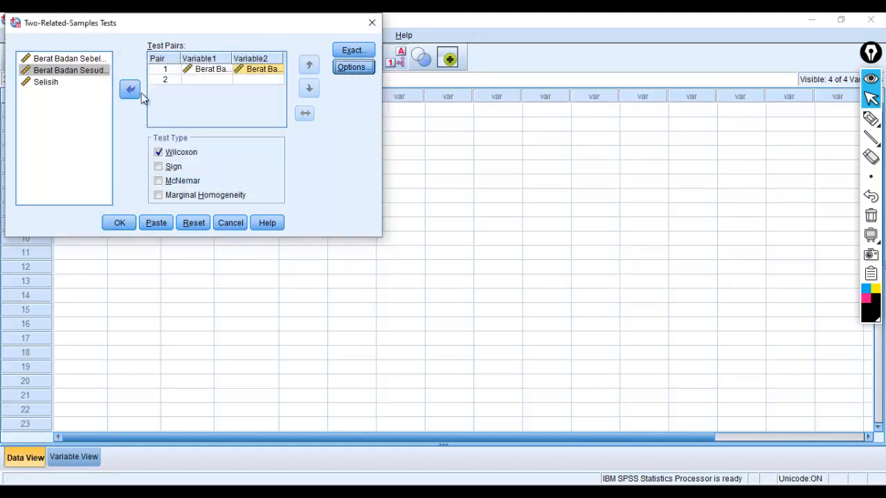
left_click(120, 224)
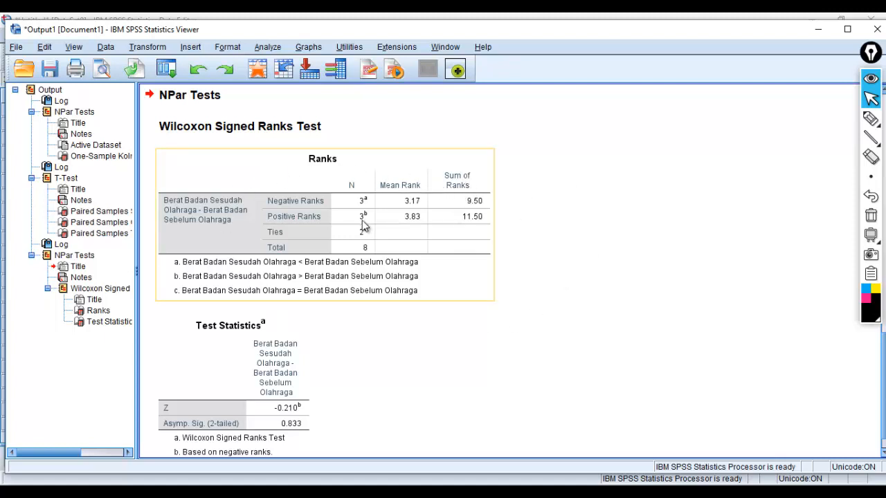
Circle the Asymp. Sig. (2-tailed) value in the Wilcoxon Test Statistics table and handwrite "P-value = 0,833 > α = 0,05" beside the table
left_click(176, 354)
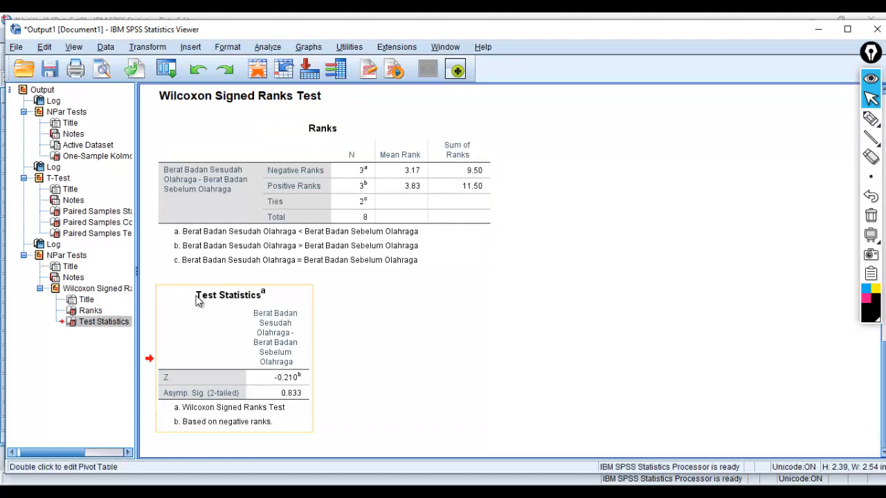
left_click(870, 119)
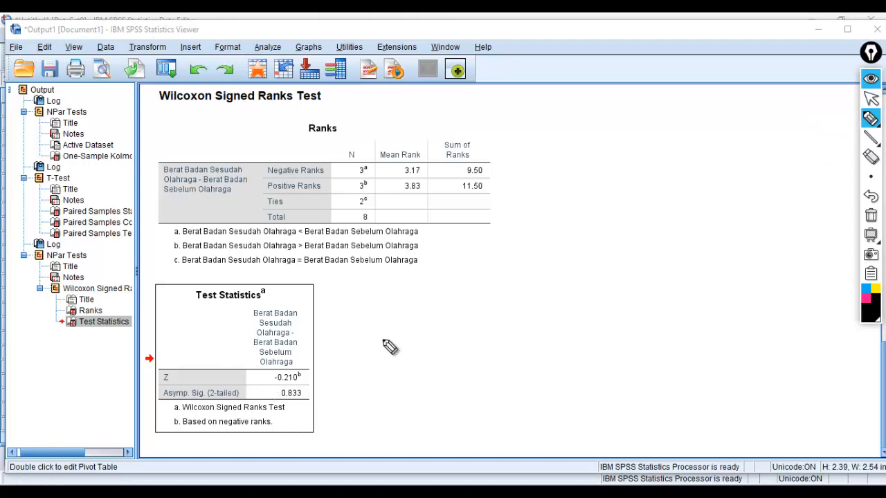
mouse_move(307, 386)
left_mouse_down()
mouse_move(280, 410)
mouse_move(308, 391)
mouse_move(301, 380)
left_mouse_up()
mouse_move(395, 294)
left_mouse_down()
mouse_move(453, 322)
mouse_move(465, 306)
mouse_move(479, 310)
left_mouse_up()
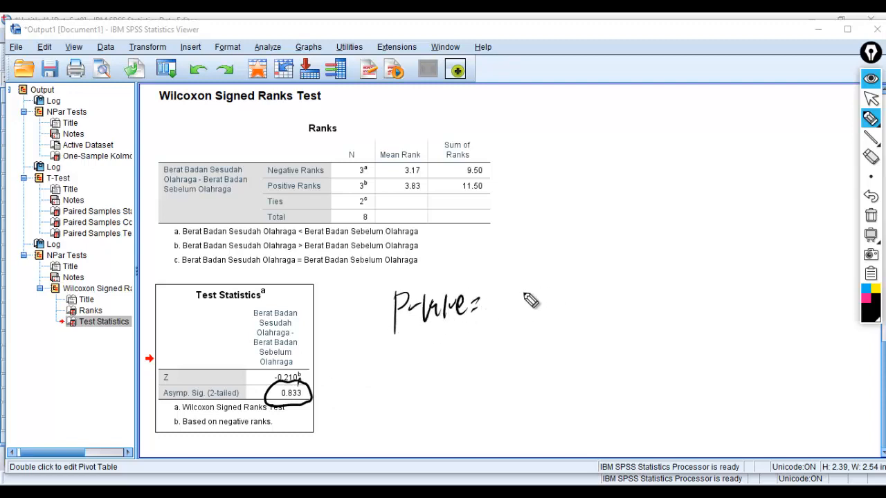
mouse_move(505, 294)
left_mouse_down()
mouse_move(529, 311)
mouse_move(559, 307)
mouse_move(567, 322)
left_mouse_up()
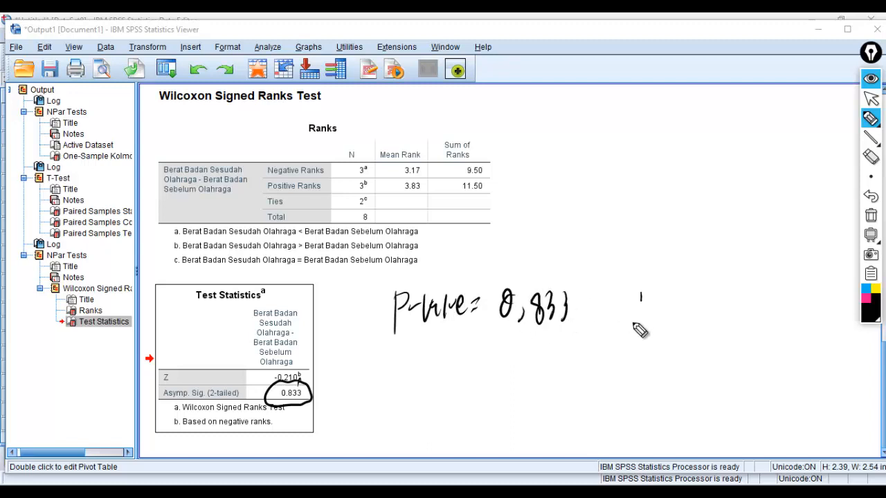
mouse_move(636, 299)
left_mouse_down()
mouse_move(653, 321)
mouse_move(710, 304)
mouse_move(719, 318)
left_mouse_up()
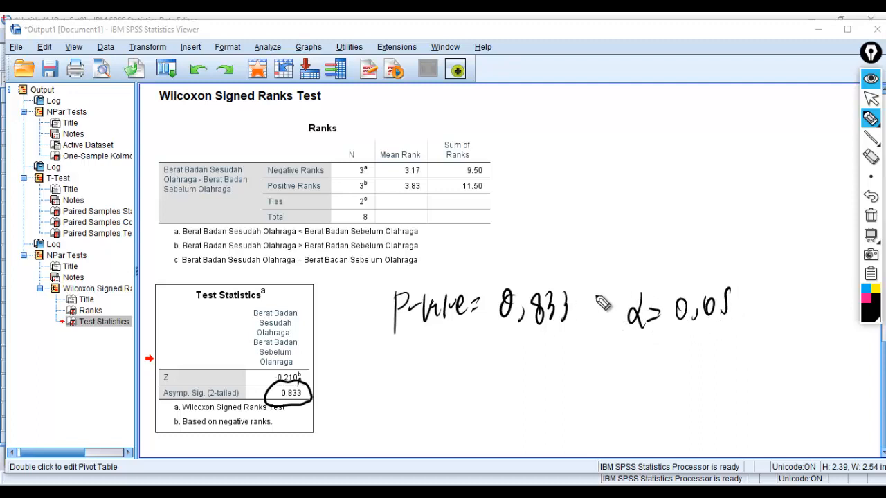
left_click_drag(587, 303, 589, 320)
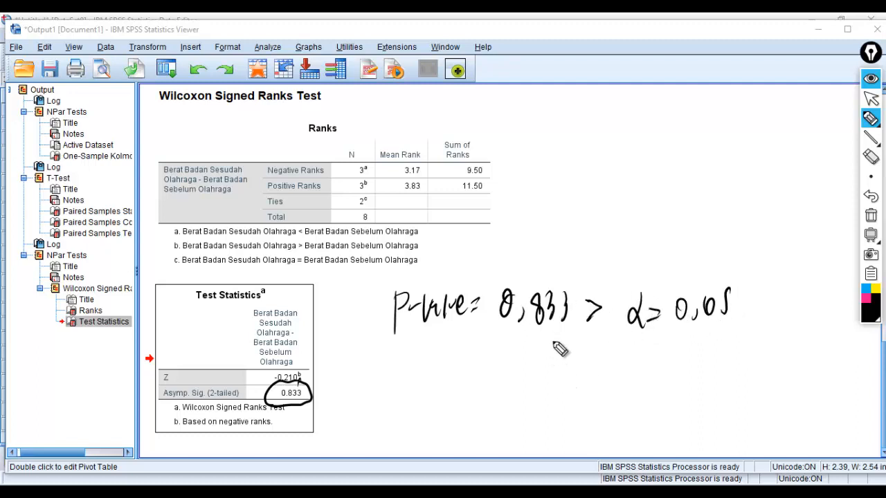
Handwrite "(Terima Ho)" under the Wilcoxon p-value comparison and return to the normal pointer
mouse_move(466, 341)
left_mouse_down()
mouse_move(460, 369)
mouse_move(491, 341)
left_mouse_up()
mouse_move(483, 343)
left_mouse_down()
mouse_move(483, 368)
mouse_move(520, 356)
mouse_move(536, 374)
mouse_move(574, 354)
mouse_move(588, 356)
mouse_move(585, 369)
left_mouse_up()
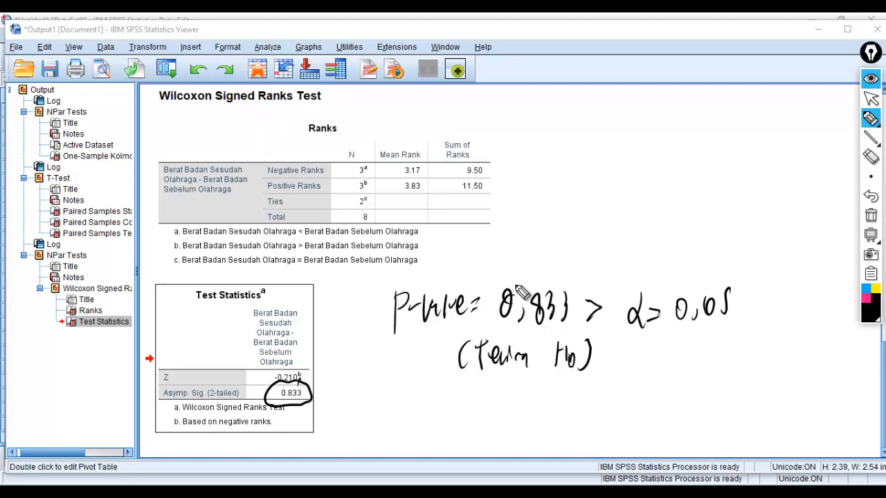
left_click(870, 98)
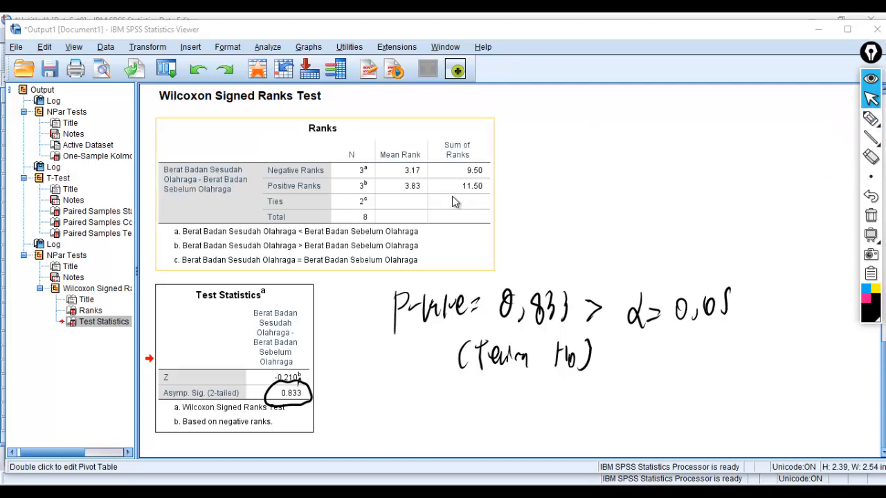